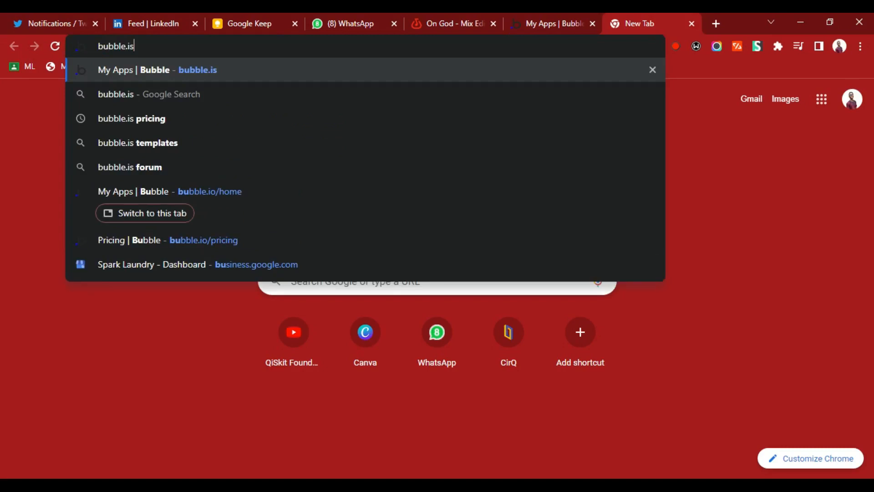
# Load bubble.io in the new browser tab.
pyautogui.press('BackSpace')
pyautogui.press('BackSpace')
pyautogui.write('io')
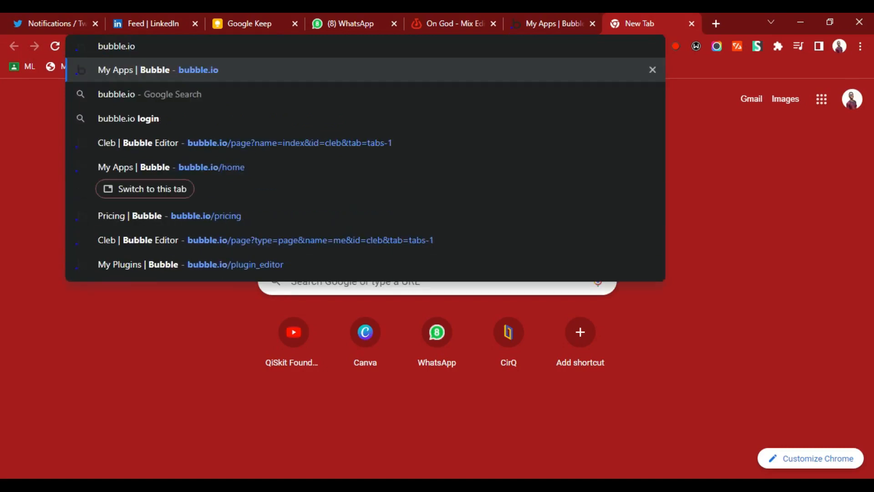
pyautogui.press('Return')
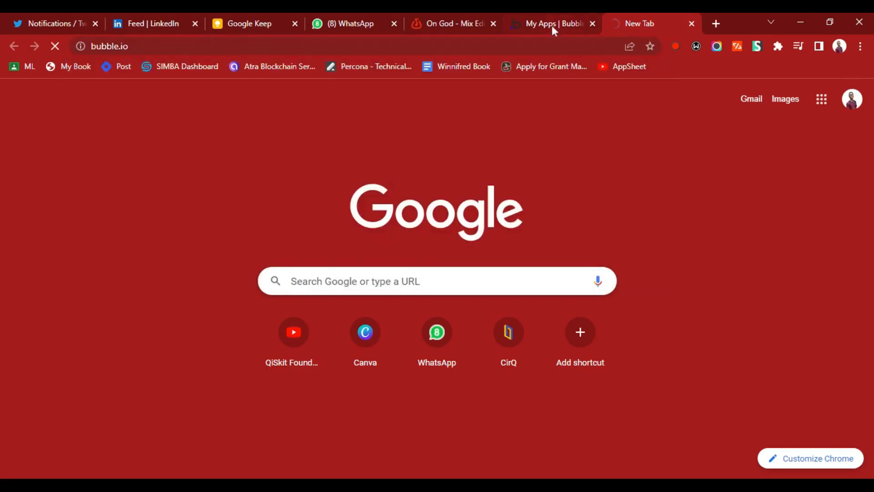
# Start a new app from the already open My Apps page and name it TaTf.
pyautogui.click(552, 26)
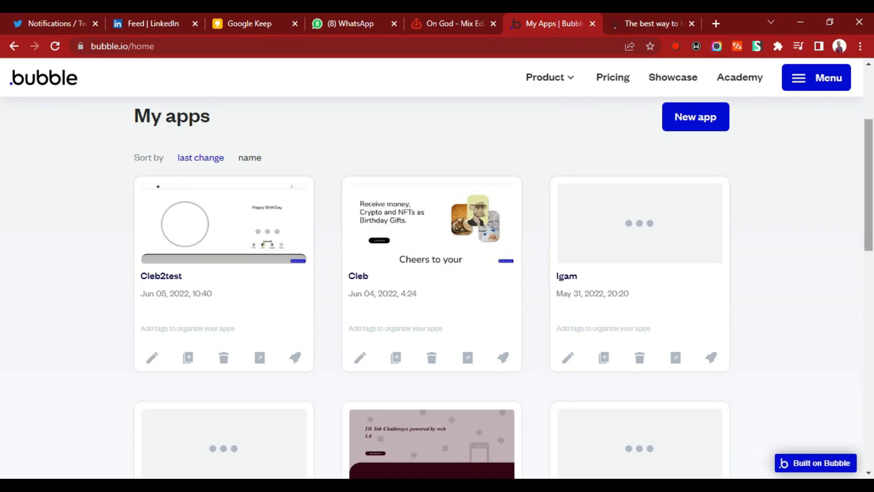
pyautogui.scroll(2, 438, 286)
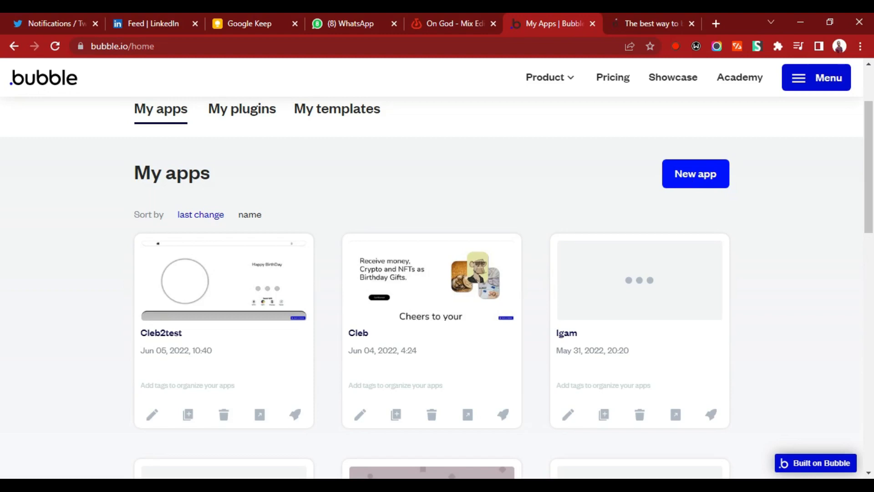
pyautogui.click(696, 174)
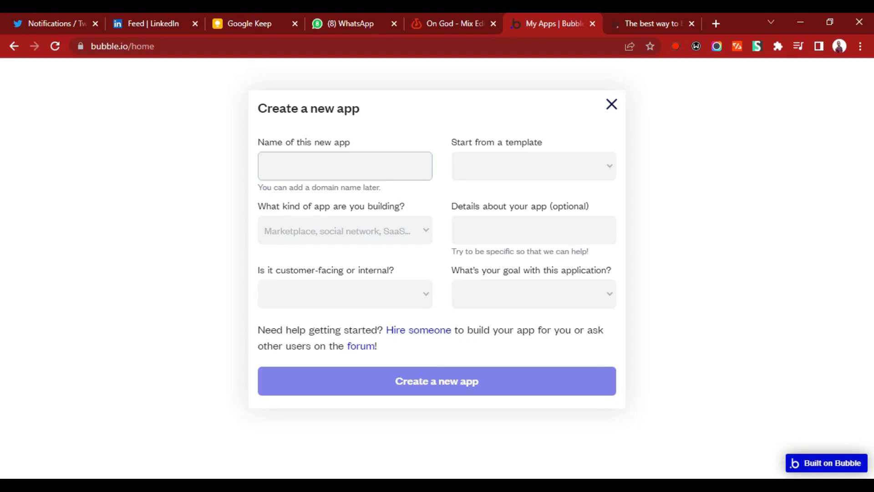
pyautogui.write('TaTf')
# Set the kind of app to Social network and its audience to External or customer-facing.
pyautogui.click(375, 223)
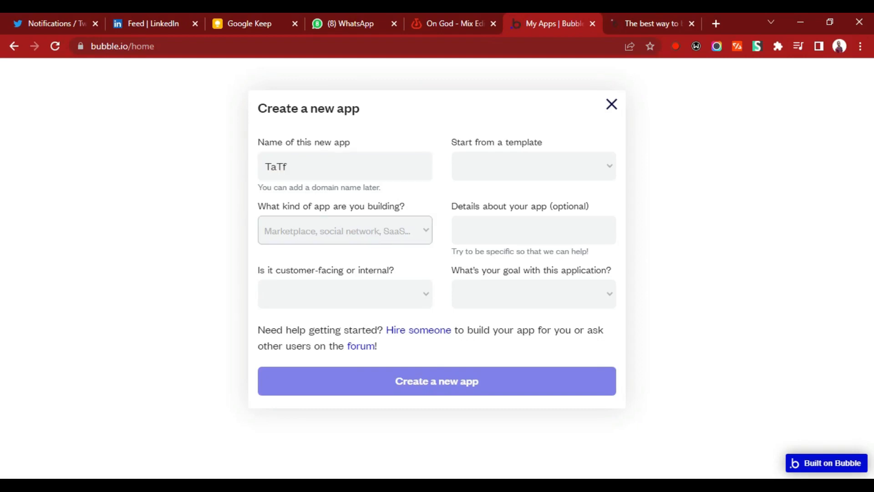
pyautogui.click(426, 318)
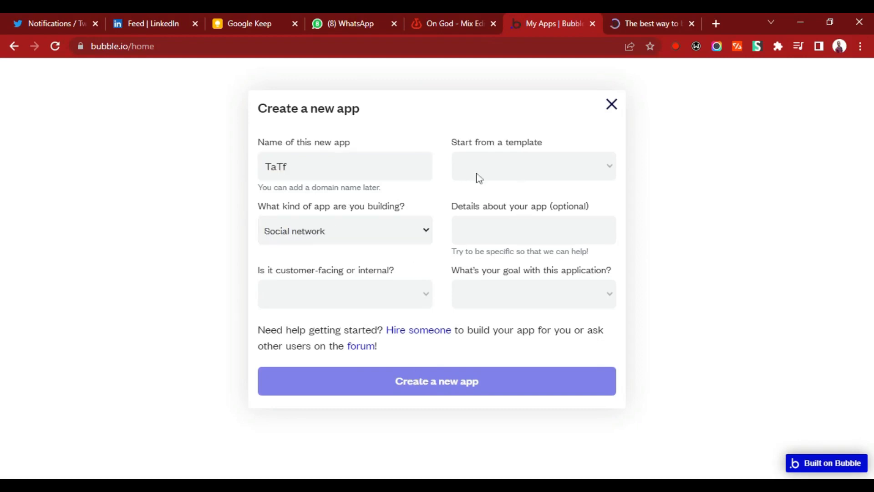
pyautogui.click(392, 304)
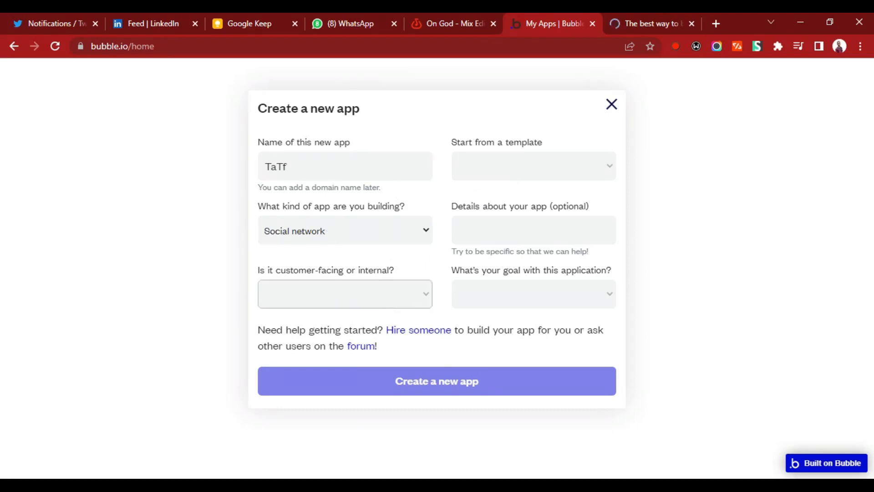
pyautogui.click(379, 295)
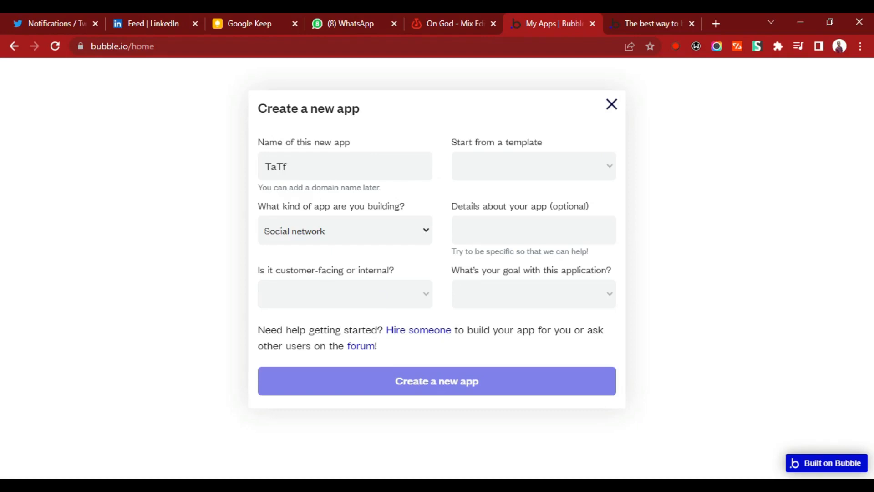
pyautogui.click(379, 295)
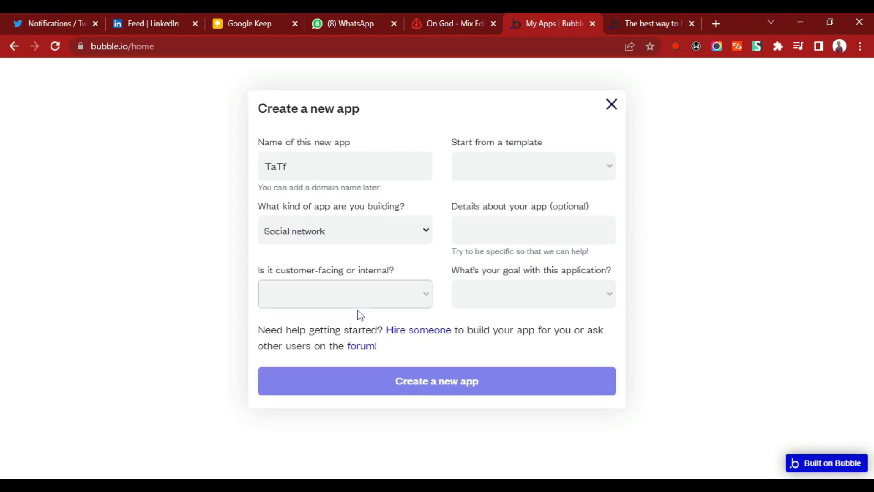
pyautogui.click(360, 315)
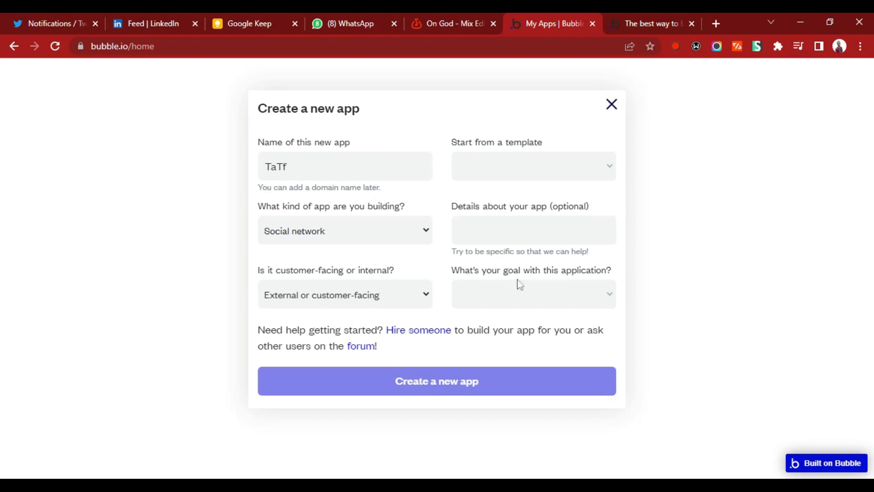
# Set the application's goal to Just playing around and create the new app.
pyautogui.click(534, 300)
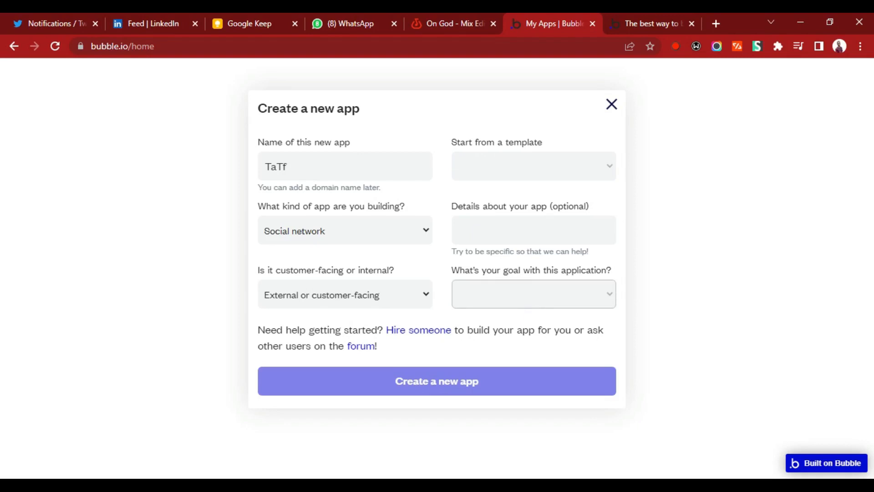
pyautogui.click(504, 324)
pyautogui.click(503, 293)
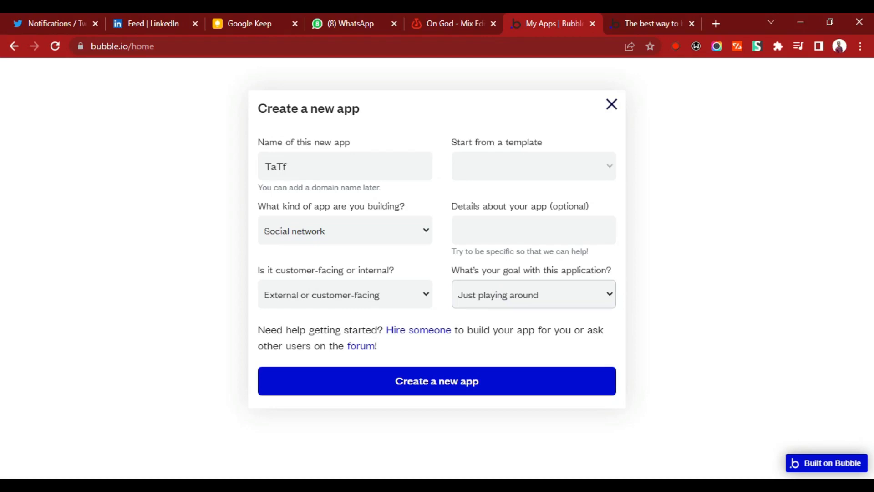
pyautogui.click(432, 381)
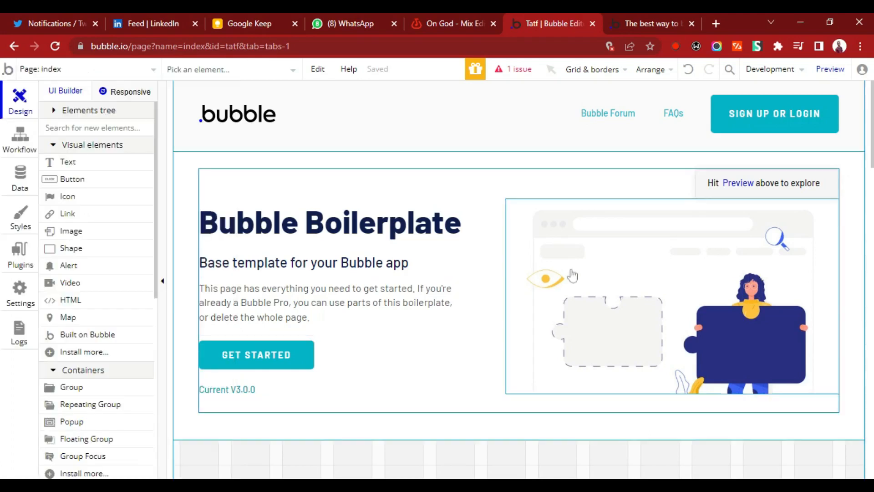
# Examine the boilerplate sections of the index page from the hero down to the full-width image and back.
pyautogui.scroll(-12, 519, 278)
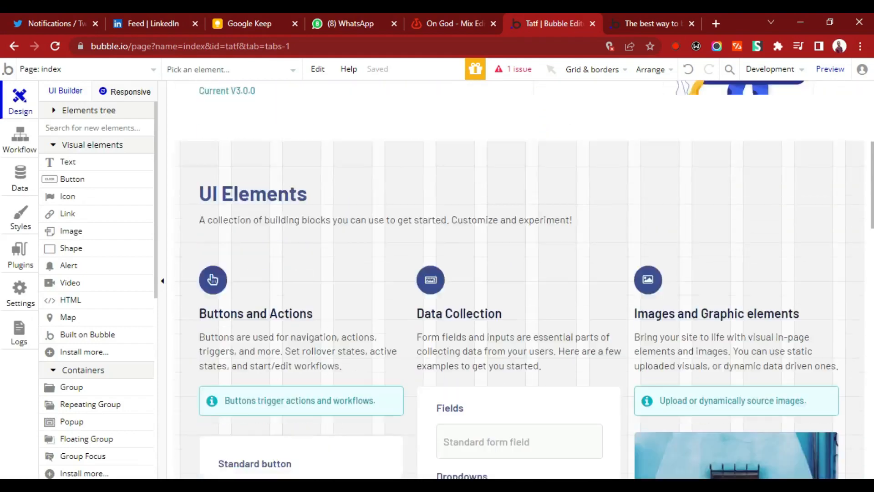
pyautogui.scroll(-8, 578, 303)
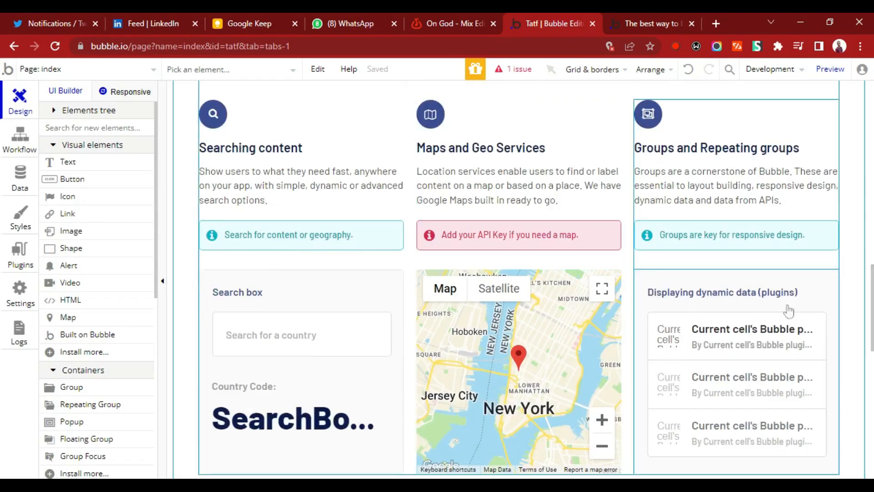
pyautogui.scroll(-10, 577, 303)
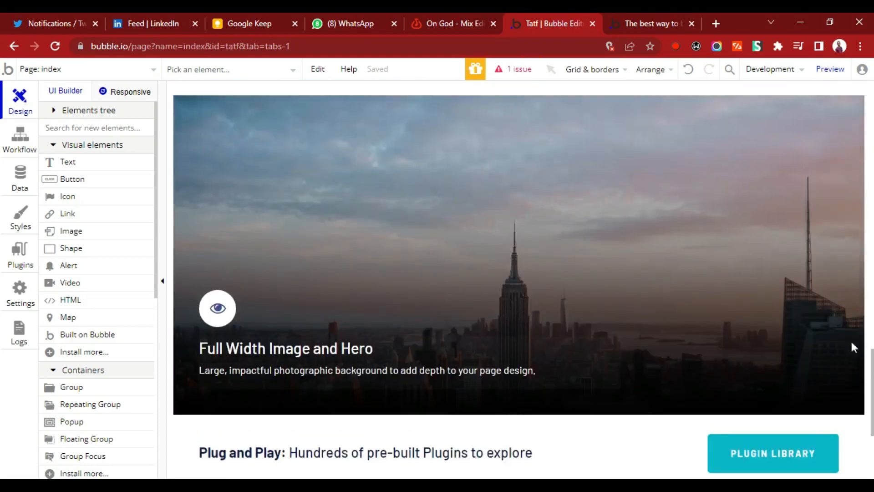
pyautogui.scroll(16, 843, 245)
pyautogui.scroll(-20, 843, 244)
pyautogui.scroll(11, 865, 289)
pyautogui.scroll(12, 873, 289)
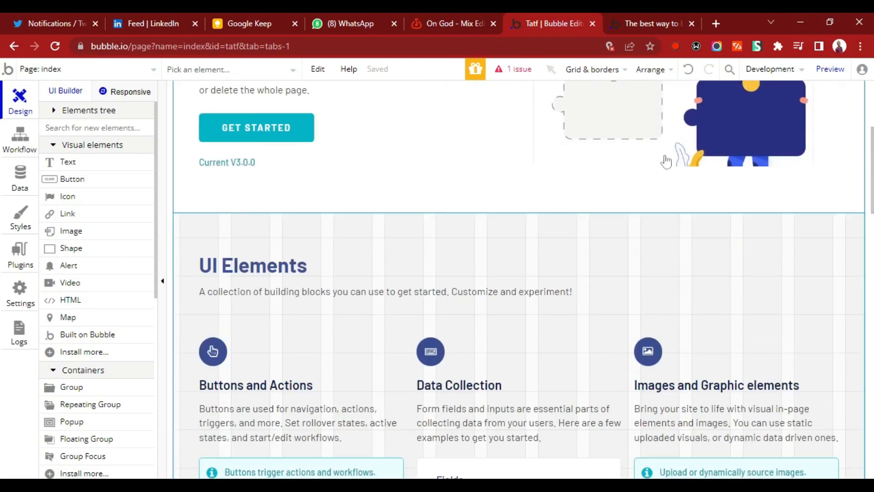
pyautogui.scroll(5, 519, 279)
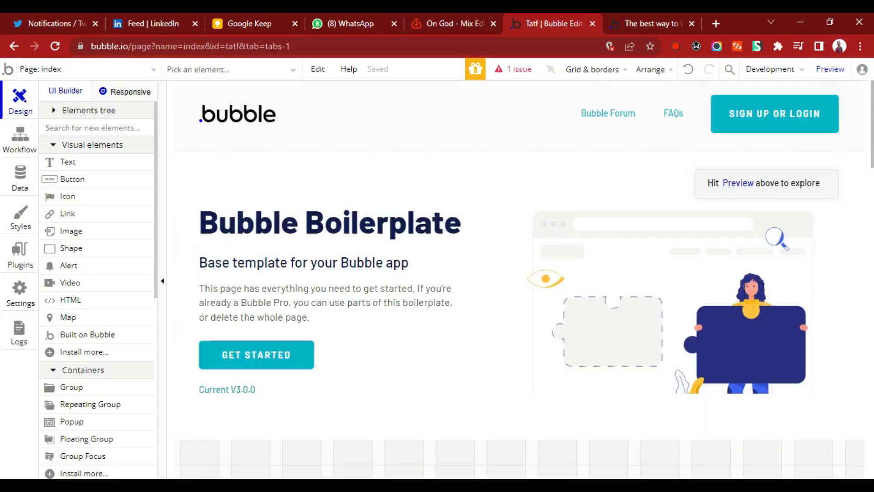
# Examine the app's list of pages and reusable elements, including the Header, Footer and Signup / Login Popup entries.
pyautogui.click(148, 76)
pyautogui.click(468, 205)
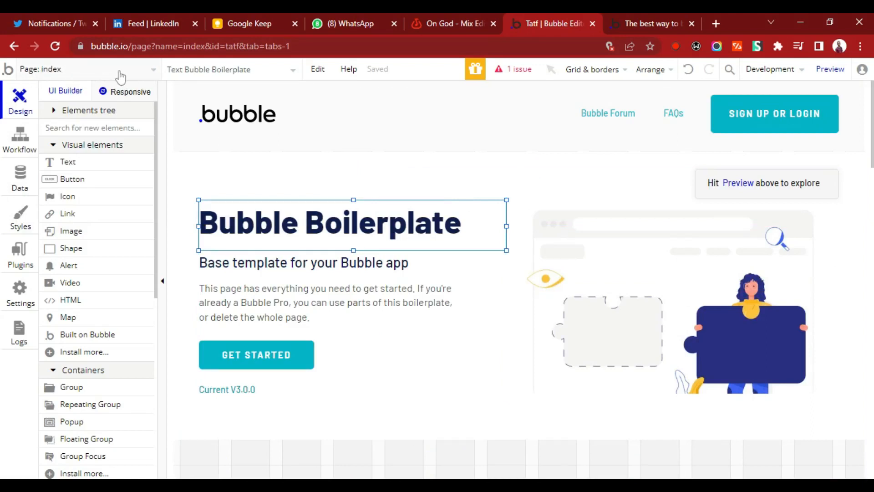
pyautogui.click(150, 75)
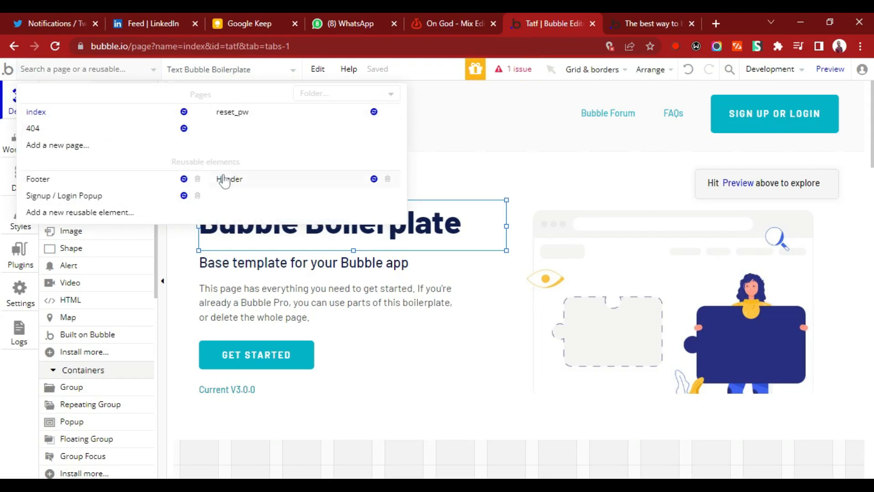
pyautogui.moveTo(221, 182)
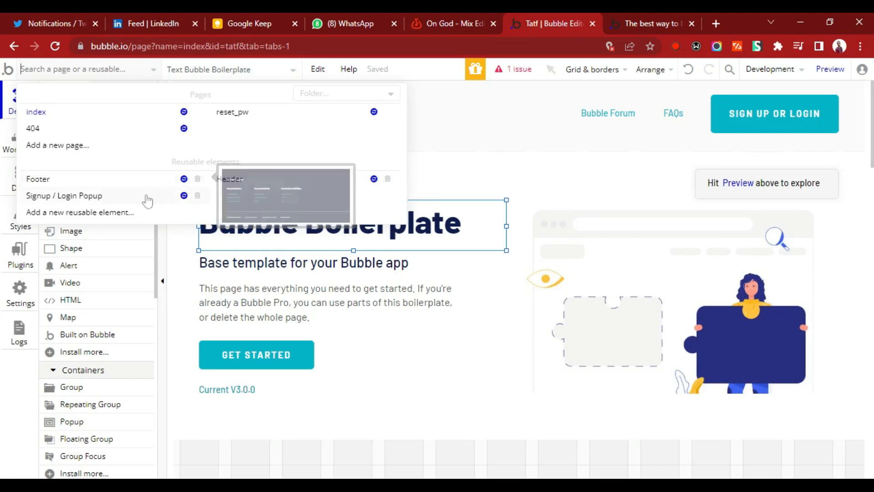
pyautogui.moveTo(138, 200)
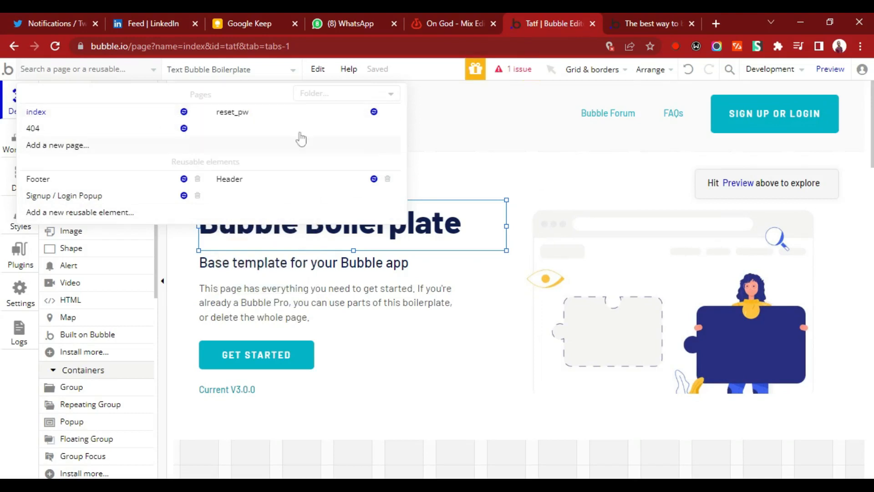
# Open the index page's properties, examine its Appearance settings through to the SEO and HTML header fields, and close them.
pyautogui.click(158, 116)
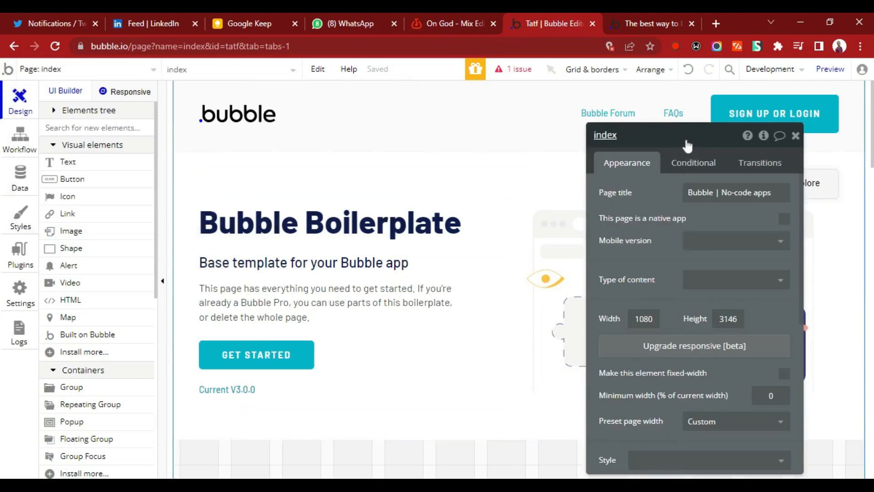
pyautogui.moveTo(703, 145); pyautogui.dragTo(592, 93)
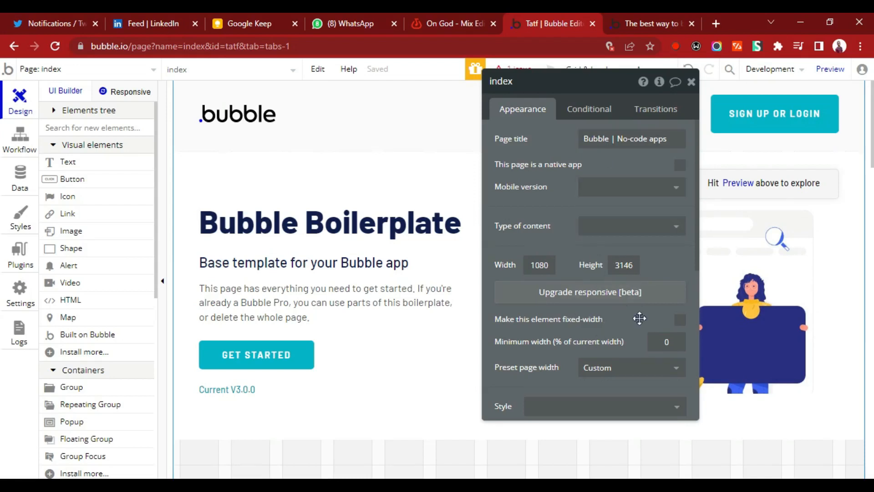
pyautogui.scroll(-5, 698, 324)
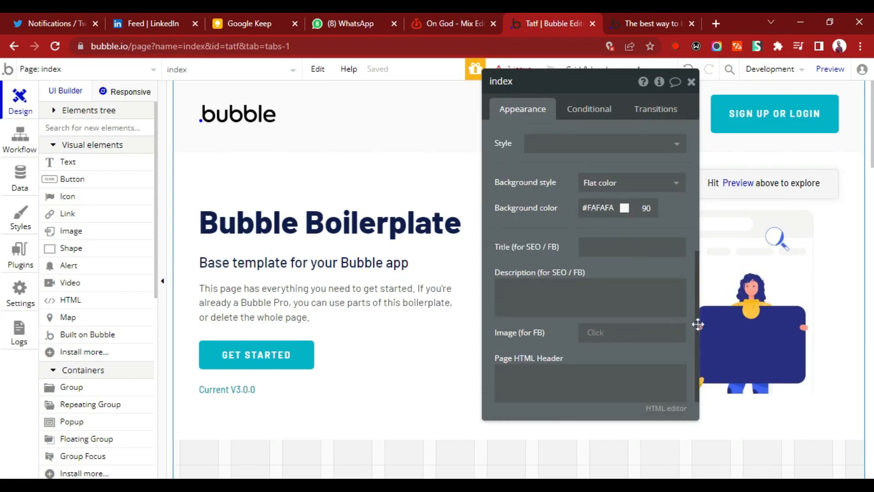
pyautogui.scroll(-1, 698, 324)
pyautogui.scroll(5, 706, 392)
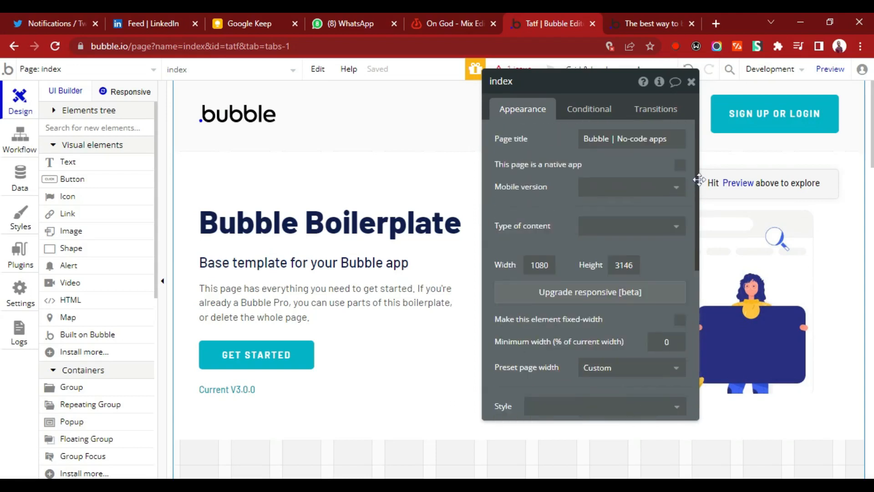
pyautogui.scroll(-5, 703, 415)
pyautogui.moveTo(704, 415); pyautogui.dragTo(699, 228)
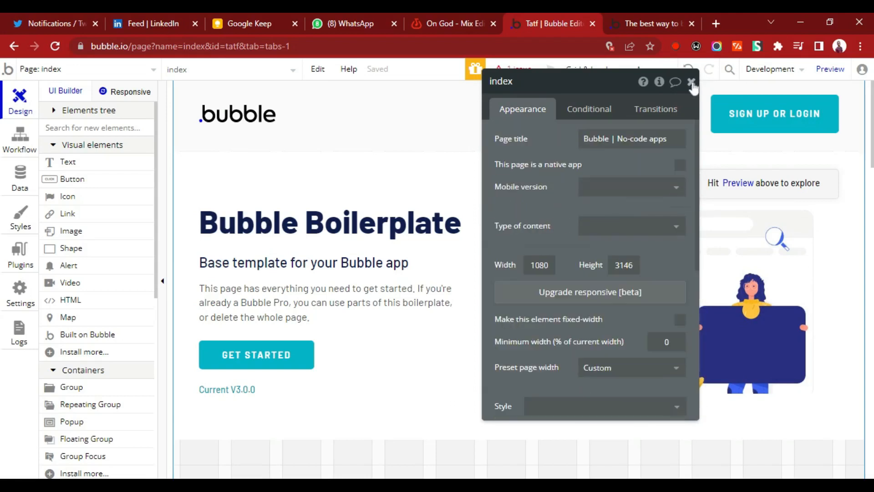
pyautogui.click(693, 82)
# Delete the Bubble Boilerplate heading, the Hero image section and the Header from the index page.
pyautogui.click(350, 208)
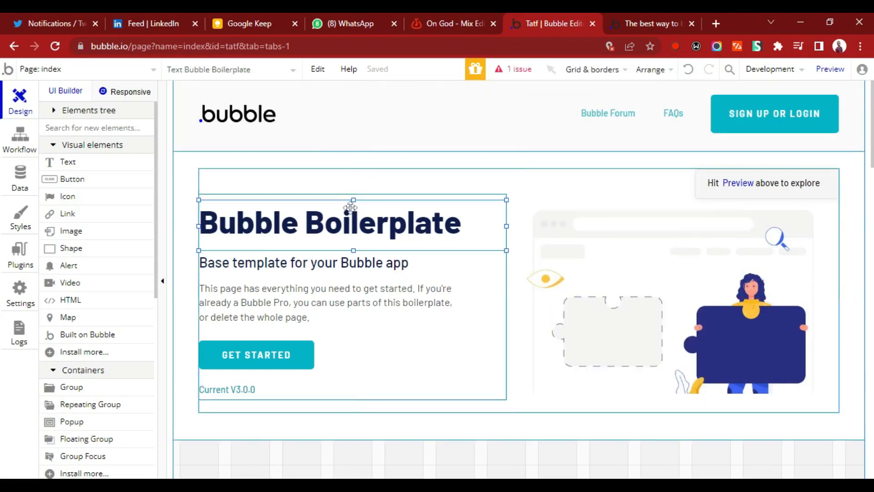
pyautogui.press('Delete')
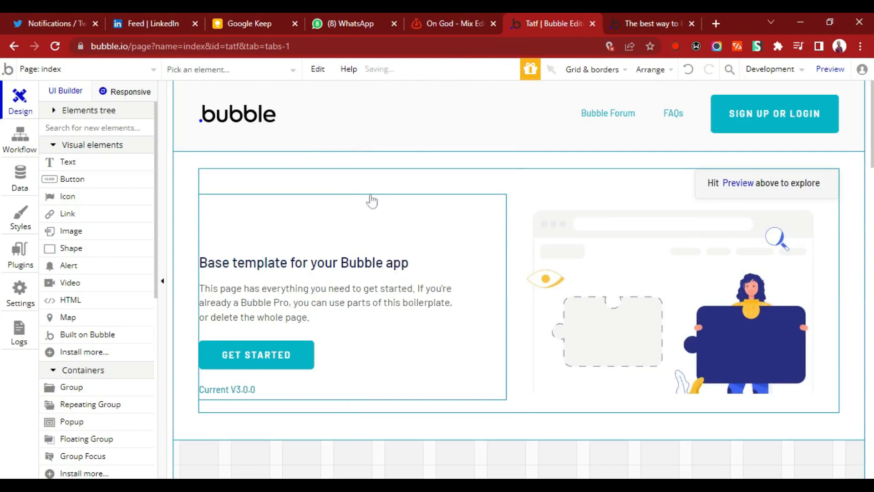
pyautogui.click(188, 170)
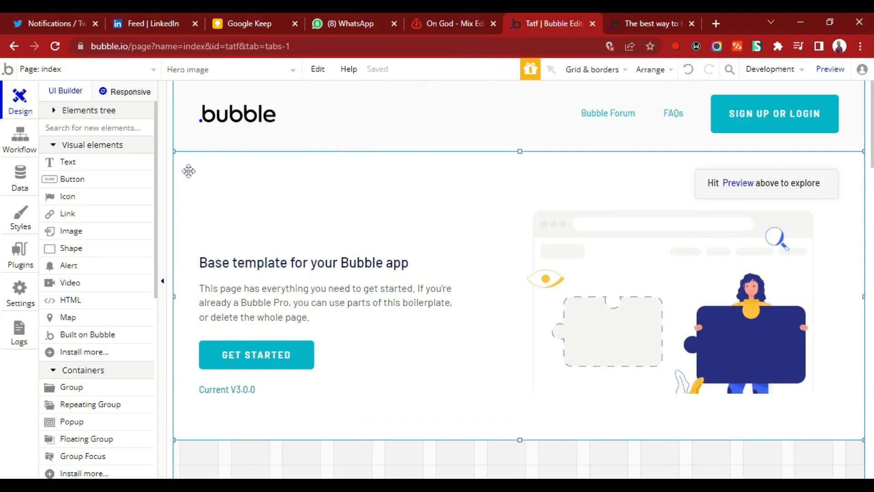
pyautogui.press('Delete')
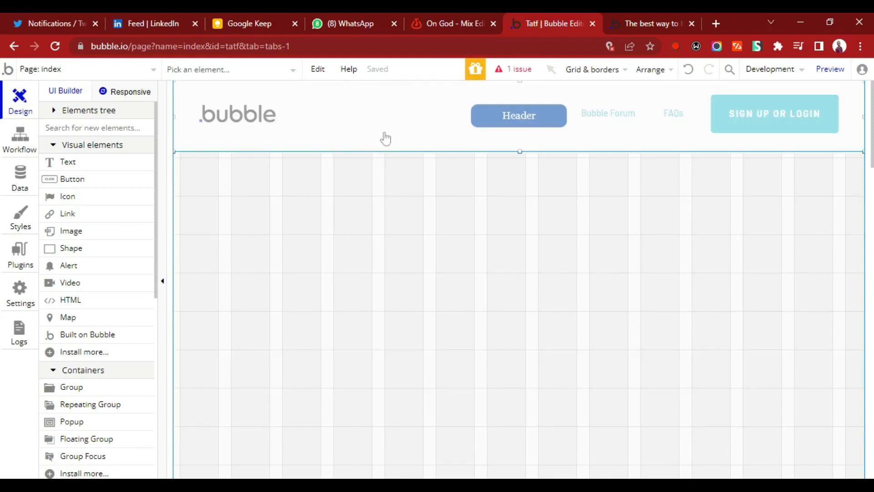
pyautogui.click(384, 132)
pyautogui.press('Delete')
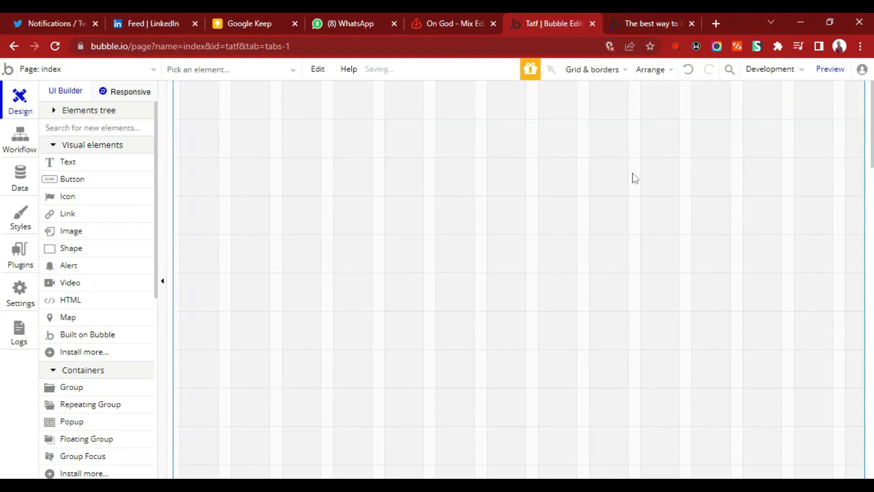
# Delete the UI Elements section and the section with searching, maps and repeating groups from the index page.
pyautogui.scroll(-10, 632, 178)
pyautogui.scroll(4, 449, 205)
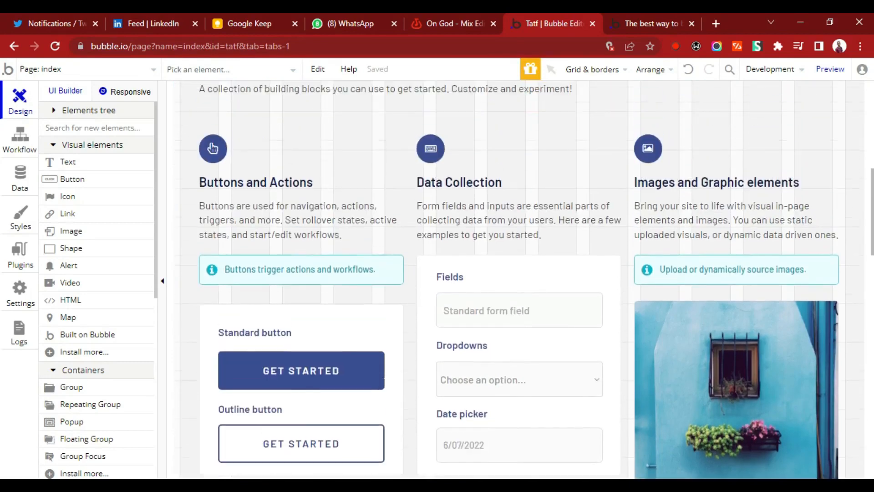
pyautogui.click(354, 147)
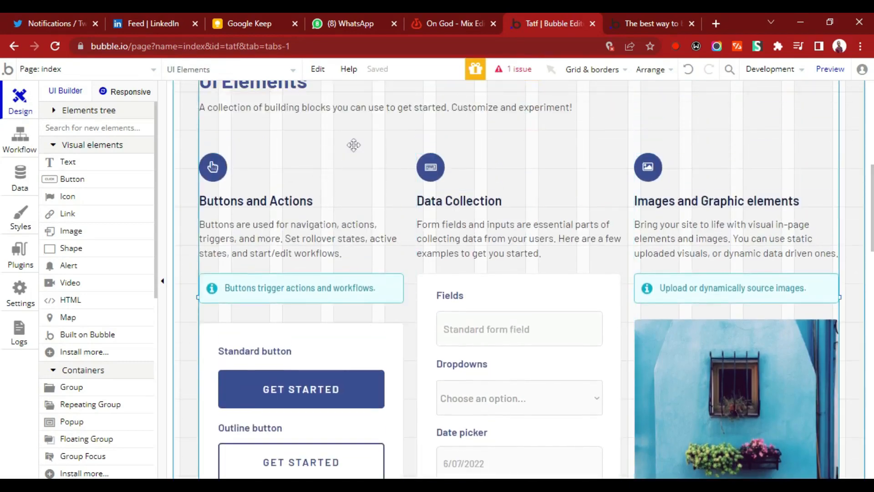
pyautogui.press('Delete')
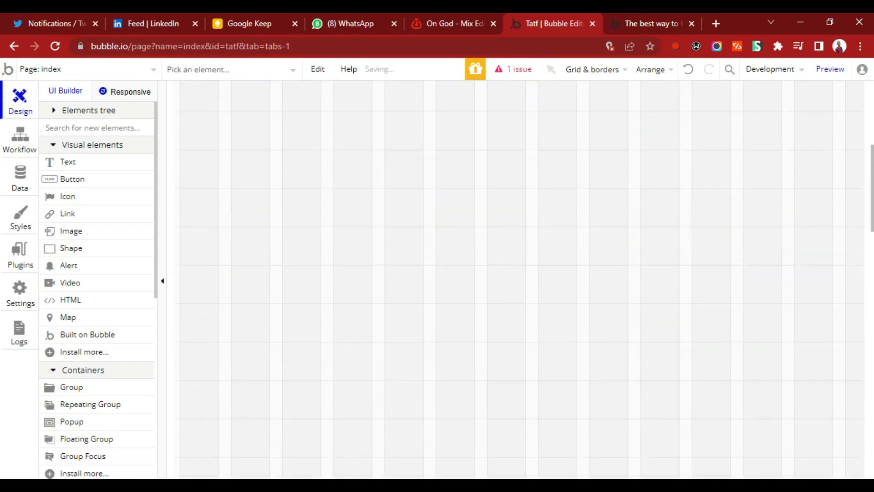
pyautogui.scroll(-5, 348, 217)
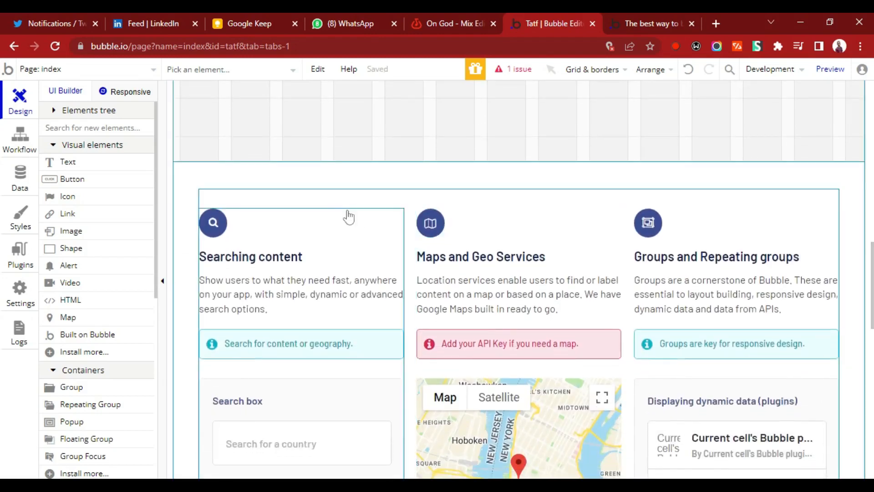
pyautogui.click(338, 171)
pyautogui.press('Delete')
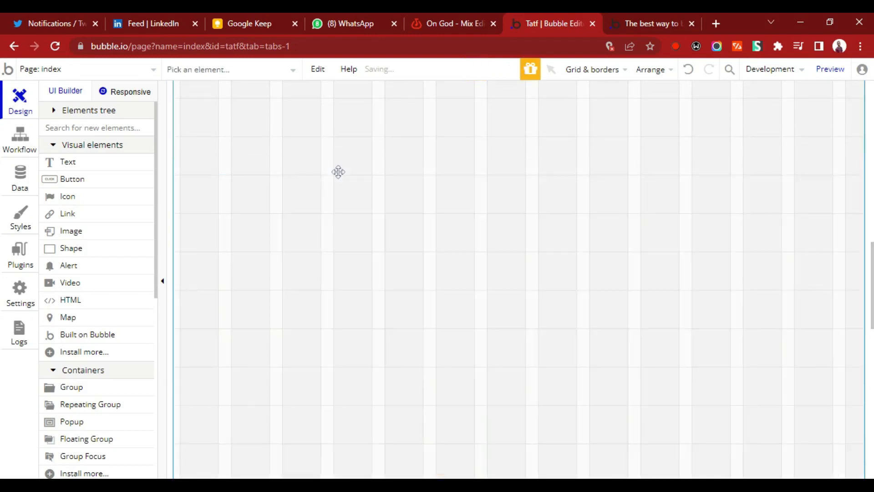
# Delete the city skyline image section, the Plug and Play banner and the Global Footer from the index page.
pyautogui.scroll(-5, 703, 310)
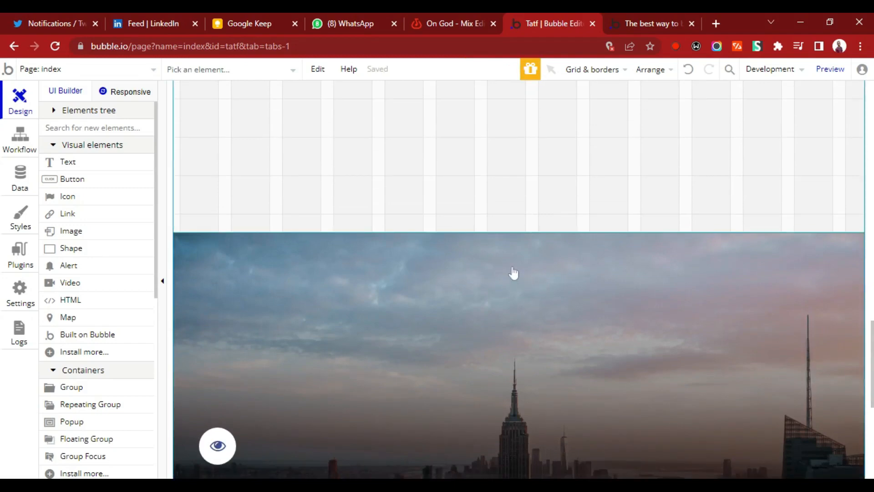
pyautogui.click(514, 273)
pyautogui.press('Delete')
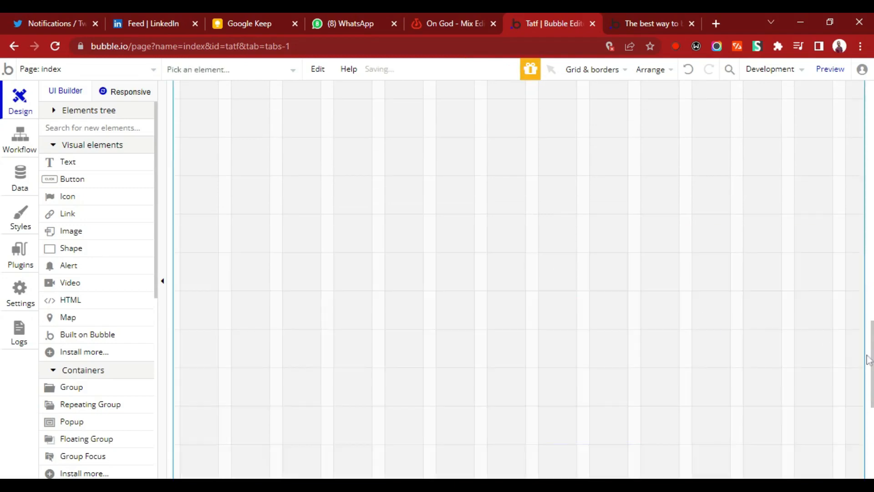
pyautogui.scroll(1, 810, 390)
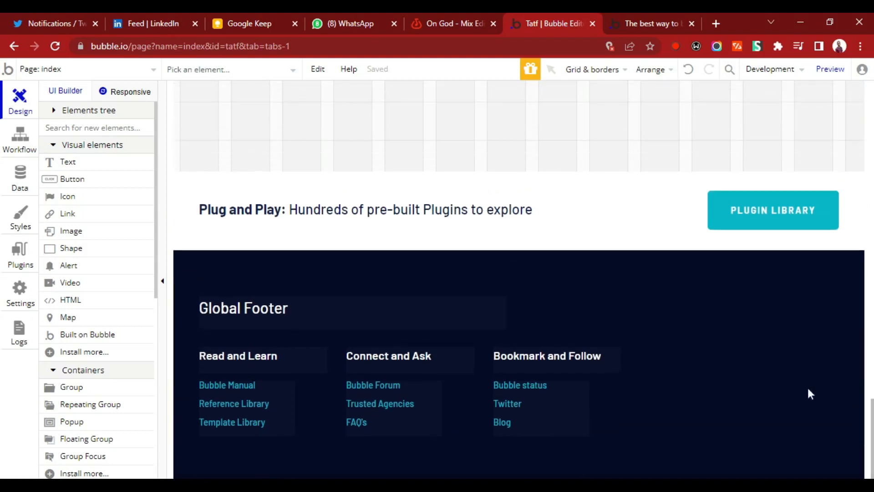
pyautogui.click(491, 181)
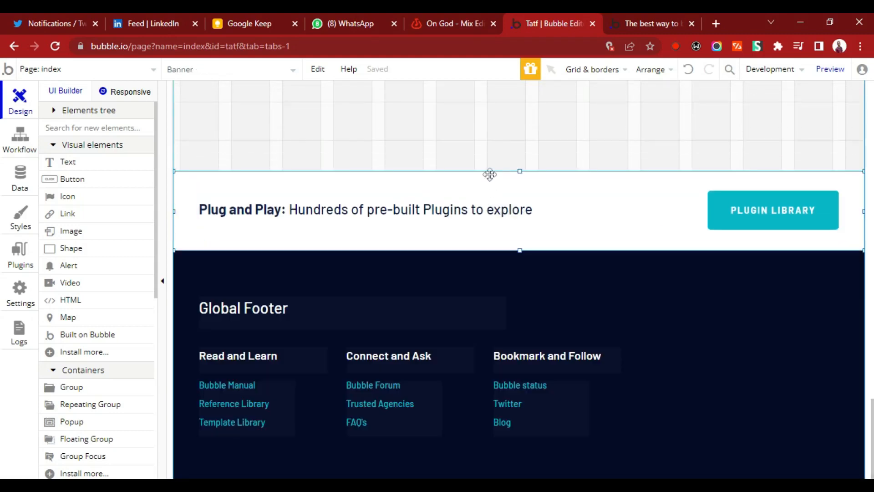
pyautogui.press('Delete')
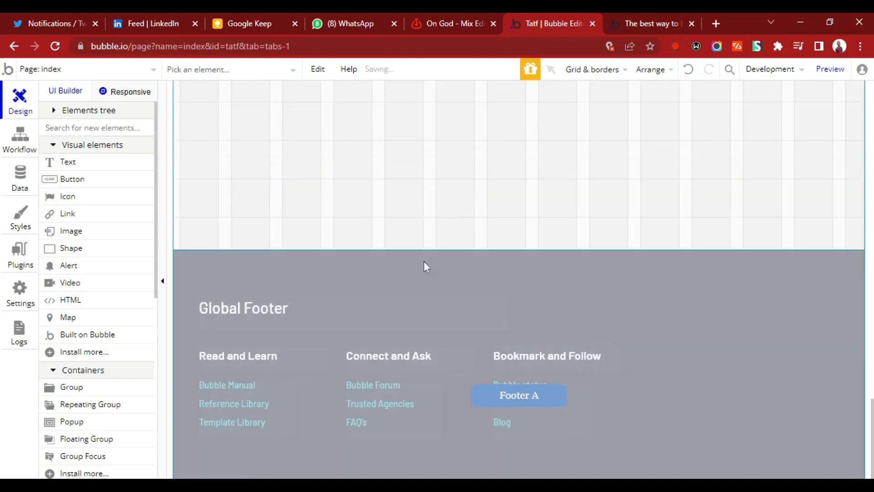
pyautogui.click(424, 262)
pyautogui.press('Delete')
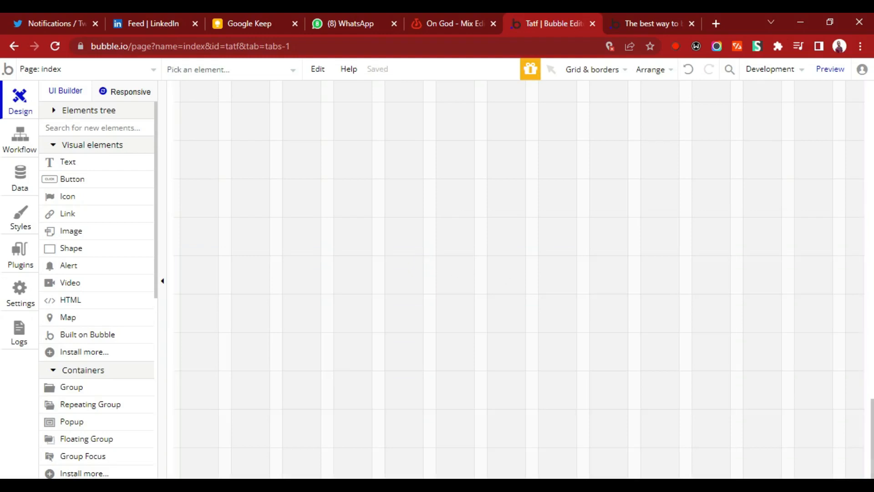
# Set the index page's preset page width to Full width and close its properties.
pyautogui.moveTo(872, 426); pyautogui.dragTo(873, 107)
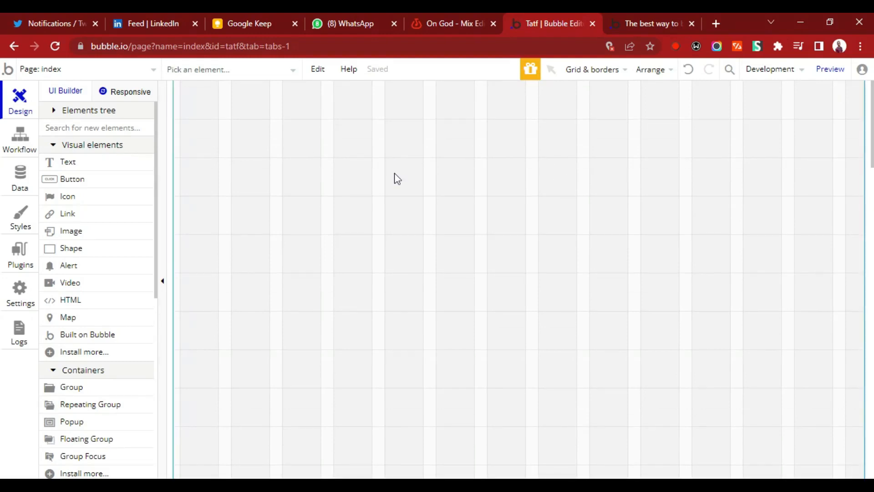
pyautogui.rightClick(244, 128)
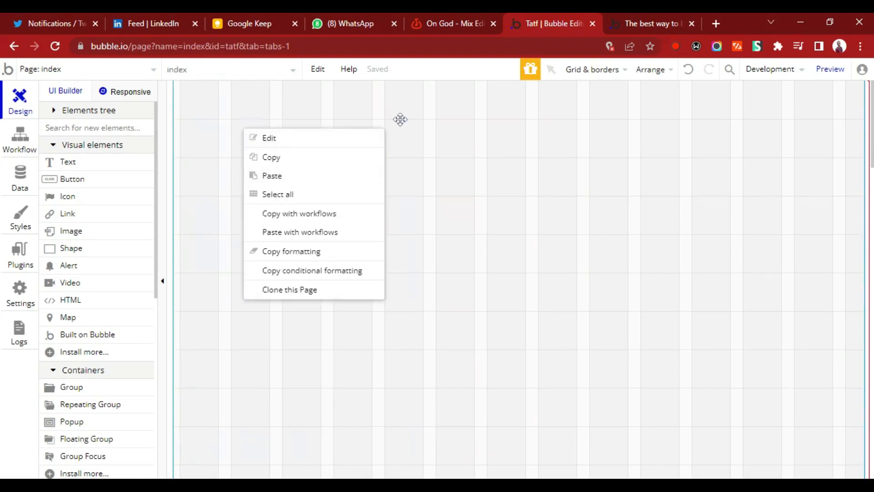
pyautogui.click(401, 119)
pyautogui.doubleClick(400, 119)
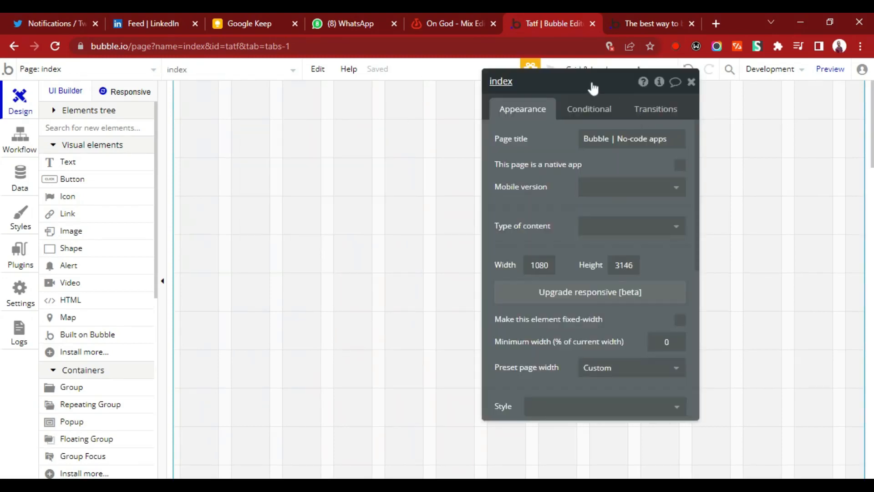
pyautogui.moveTo(592, 88); pyautogui.dragTo(413, 83)
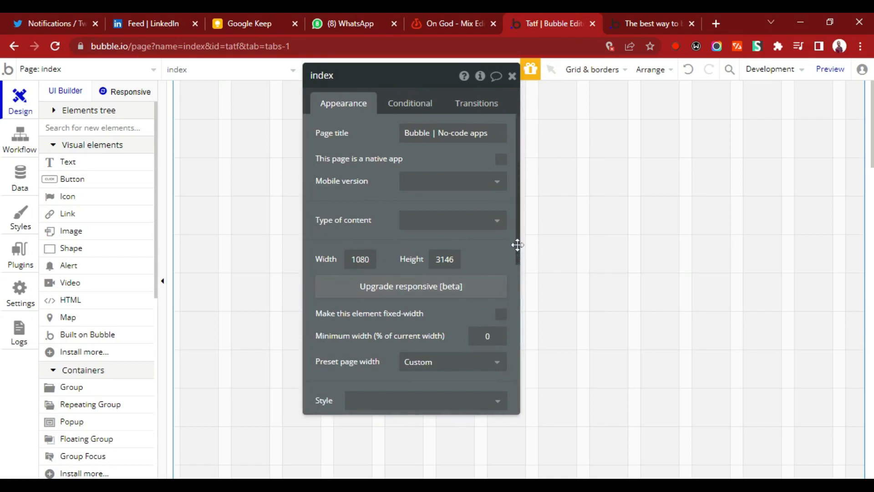
pyautogui.moveTo(517, 230); pyautogui.dragTo(517, 321)
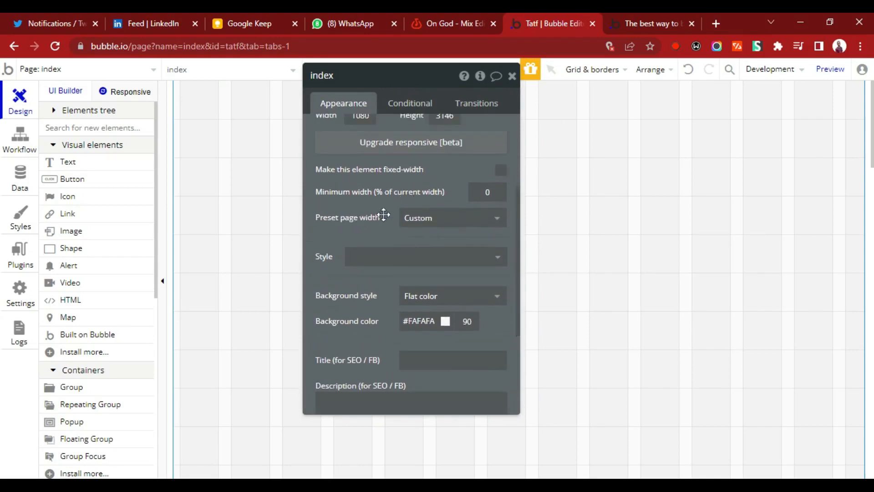
pyautogui.click(420, 222)
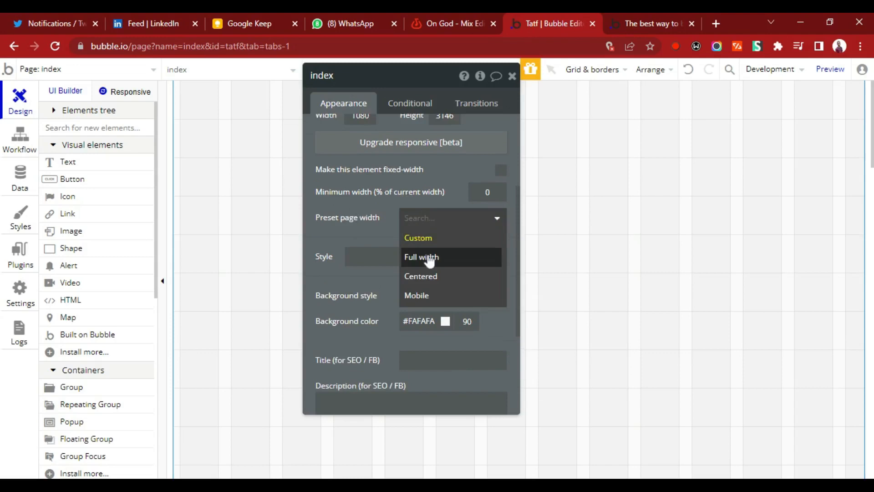
pyautogui.click(430, 258)
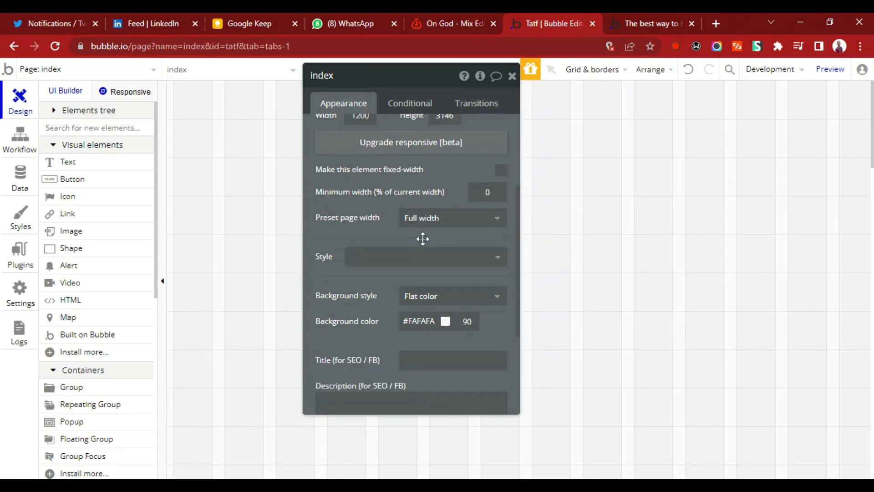
pyautogui.click(512, 76)
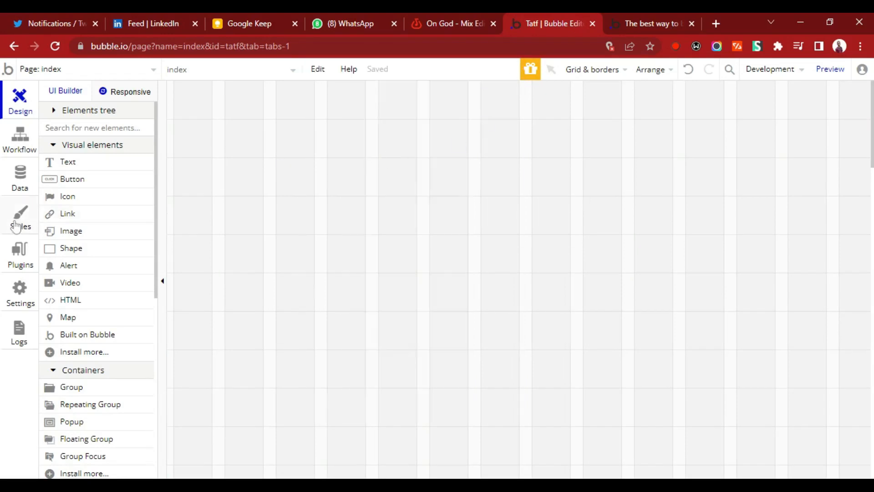
# Delete the Standard Alert and Warning Alert styles from the app's styles.
pyautogui.click(16, 225)
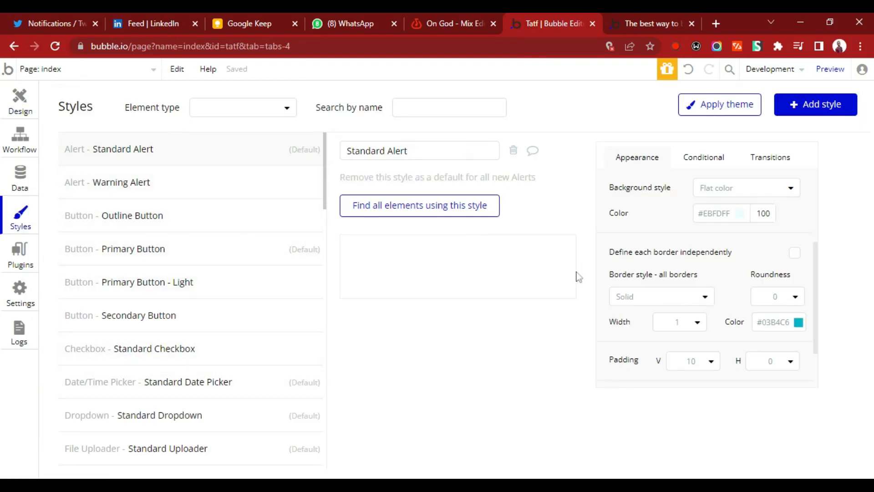
pyautogui.click(514, 150)
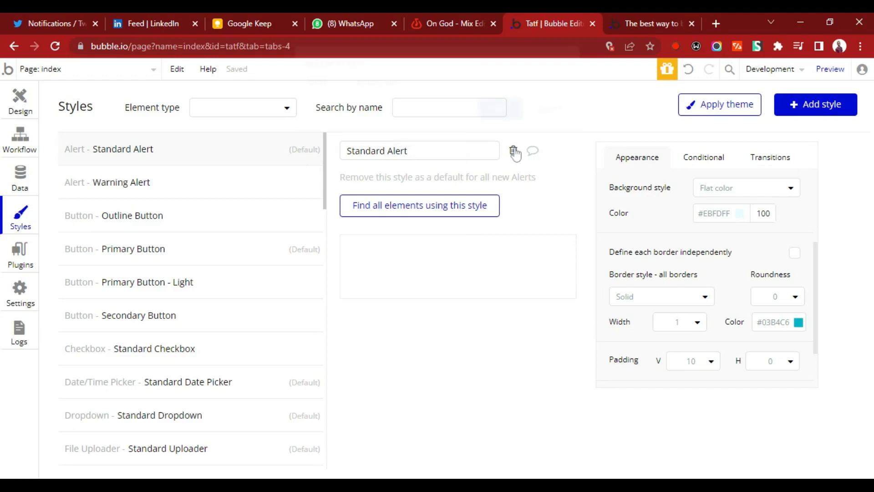
pyautogui.click(500, 119)
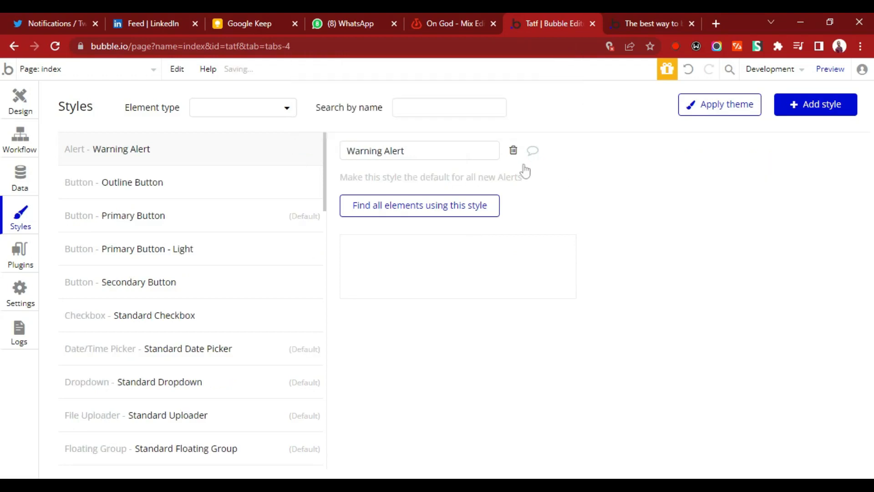
pyautogui.click(514, 151)
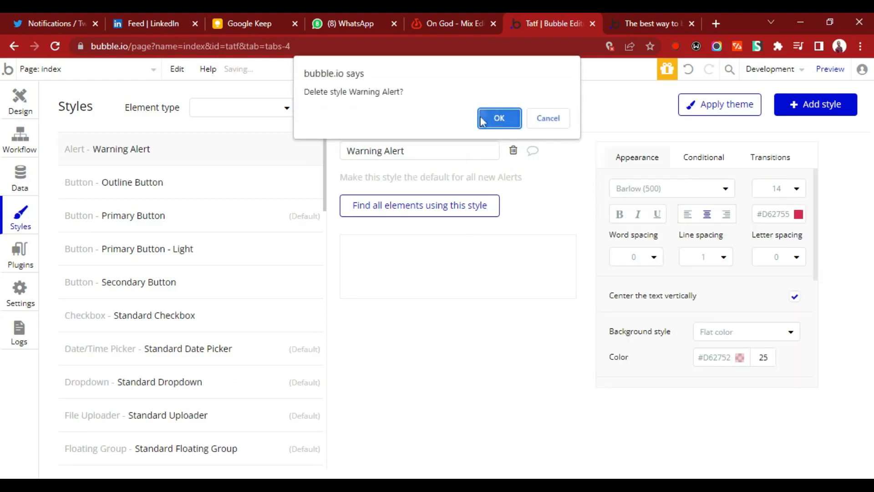
pyautogui.click(500, 119)
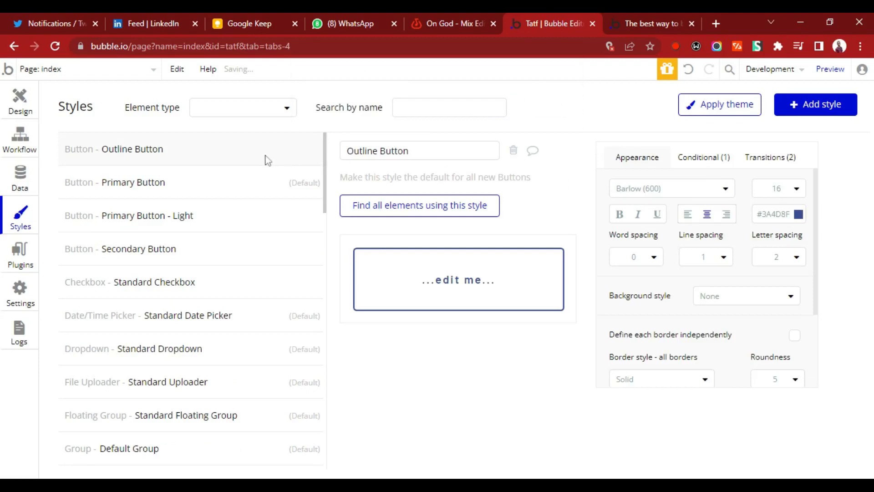
# Delete the four button styles: Outline Button, Primary Button, Primary Button - Light and Secondary Button.
pyautogui.click(514, 151)
pyautogui.click(500, 118)
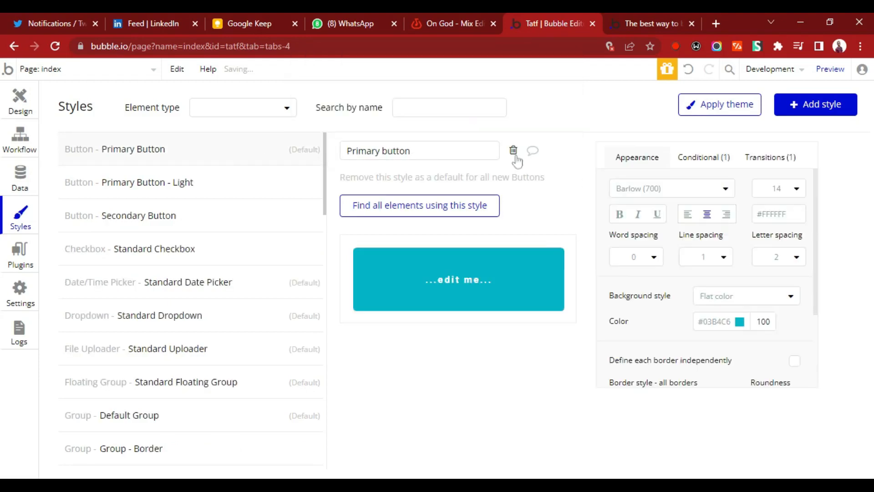
pyautogui.click(513, 151)
pyautogui.click(499, 119)
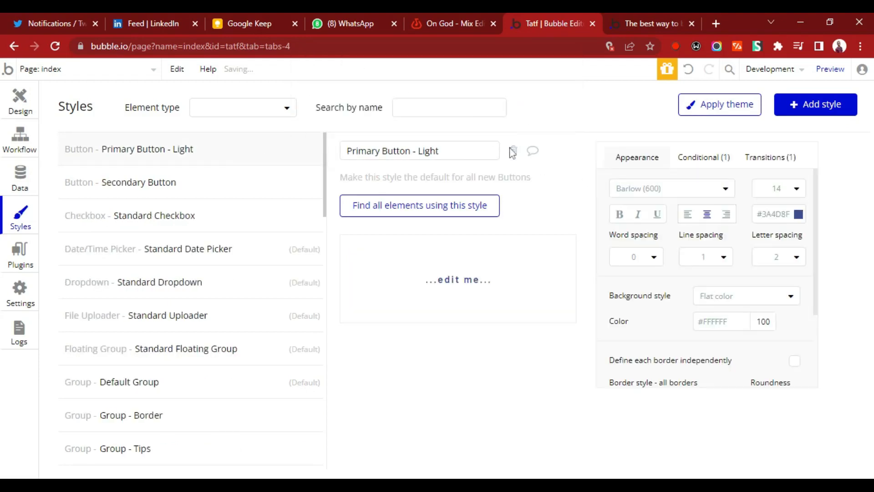
pyautogui.click(514, 150)
pyautogui.click(500, 119)
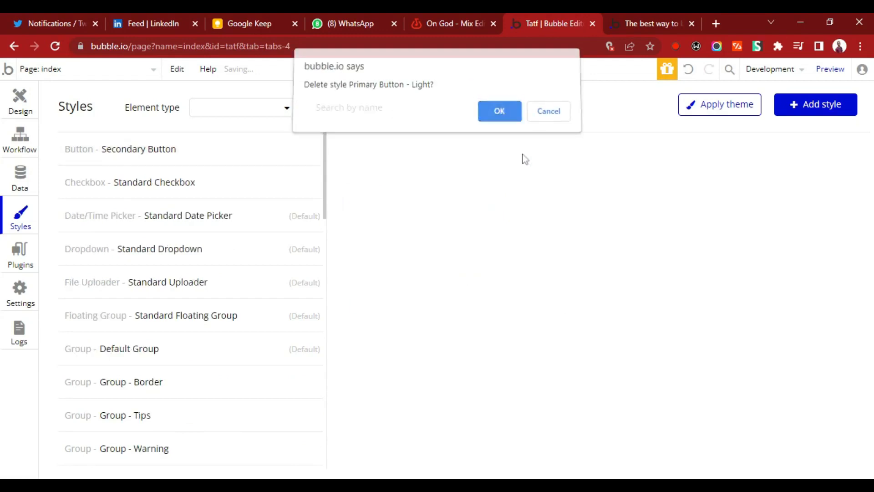
pyautogui.click(513, 151)
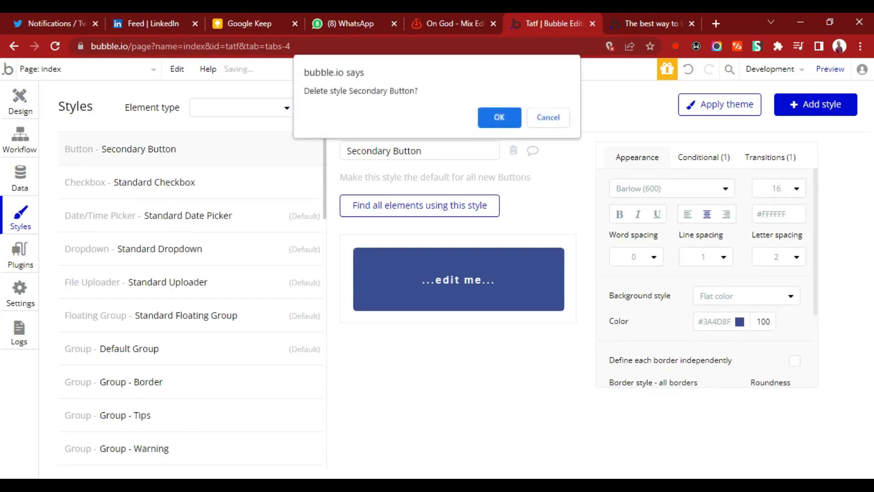
pyautogui.click(499, 117)
# Delete the Standard Checkbox, Standard Date Picker, Standard Dropdown and Standard Uploader styles.
pyautogui.click(513, 151)
pyautogui.click(499, 117)
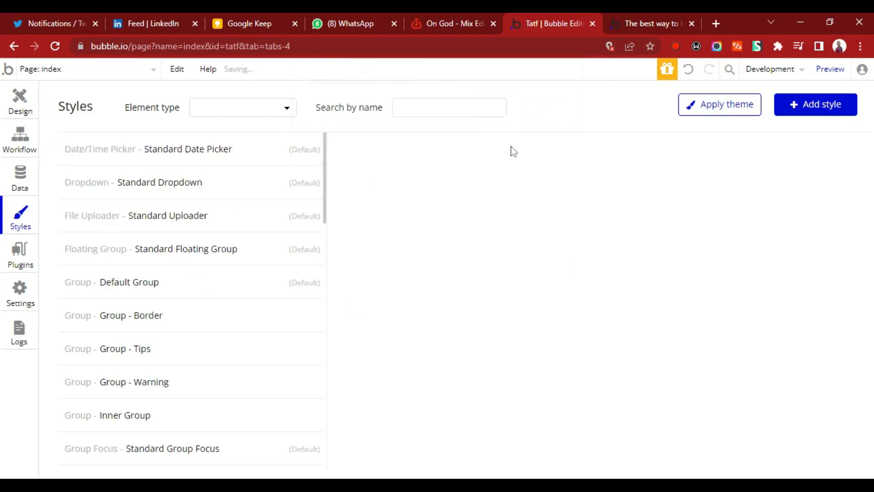
pyautogui.click(513, 151)
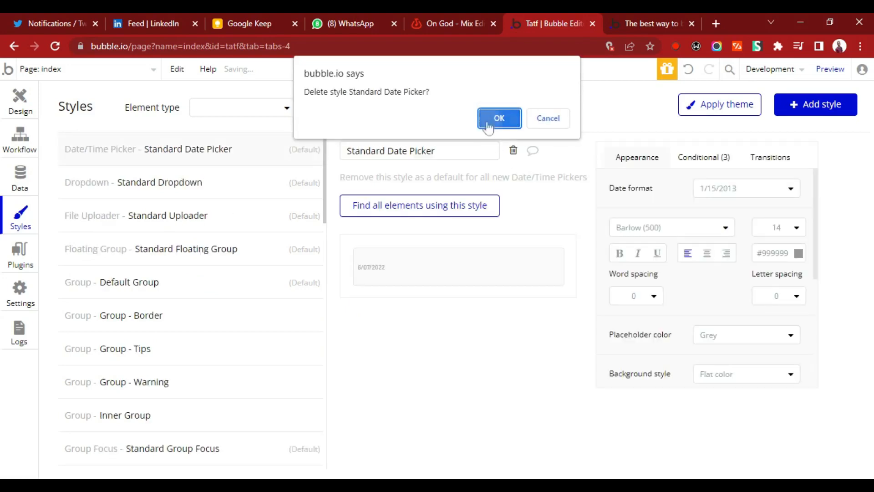
pyautogui.click(499, 118)
pyautogui.click(514, 151)
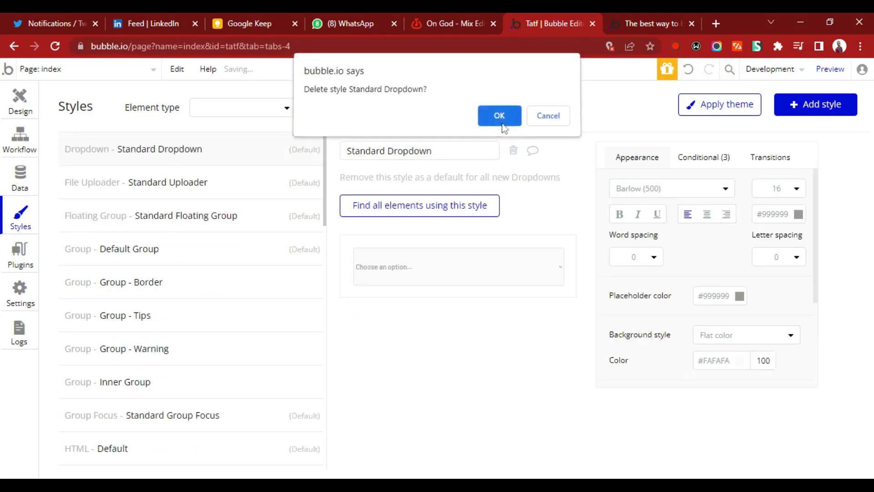
pyautogui.click(500, 119)
pyautogui.click(514, 151)
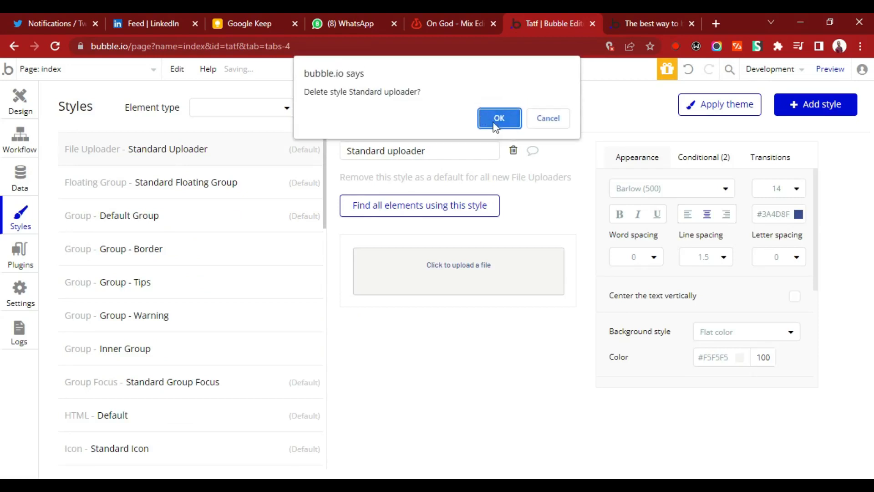
pyautogui.click(496, 121)
# Delete the Standard Floating Group, Default Group and Group - Border styles, and all styles remaining after them.
pyautogui.click(513, 151)
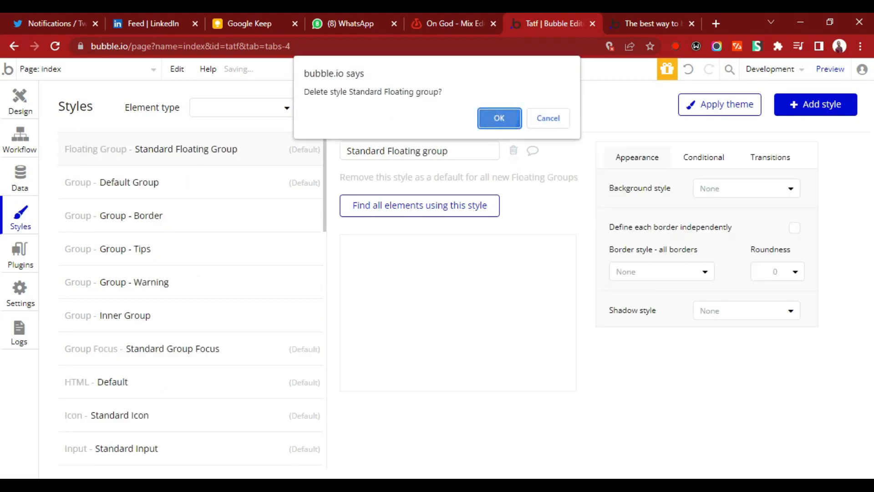
pyautogui.click(499, 118)
pyautogui.click(514, 151)
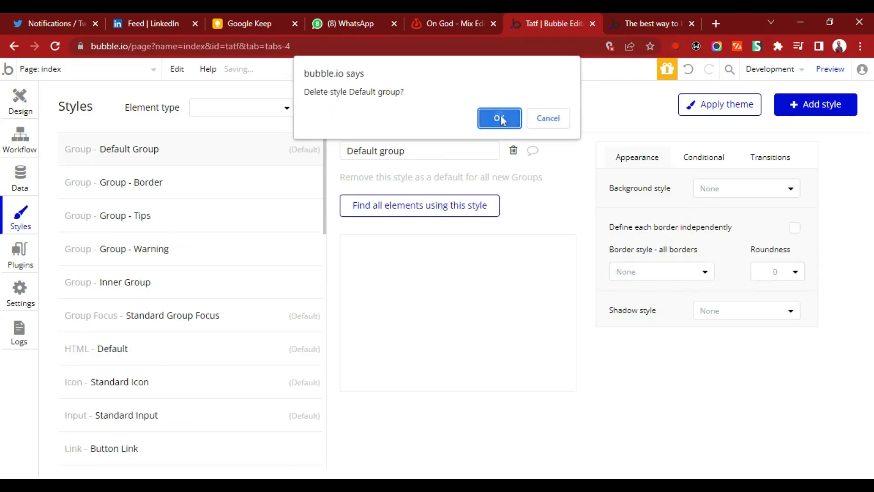
pyautogui.click(499, 118)
pyautogui.click(513, 151)
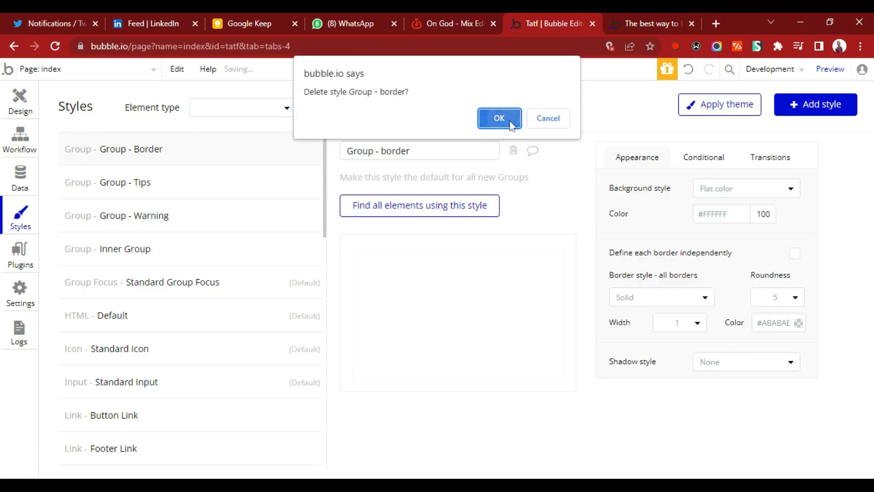
pyautogui.click(499, 120)
pyautogui.click(514, 151)
pyautogui.click(499, 119)
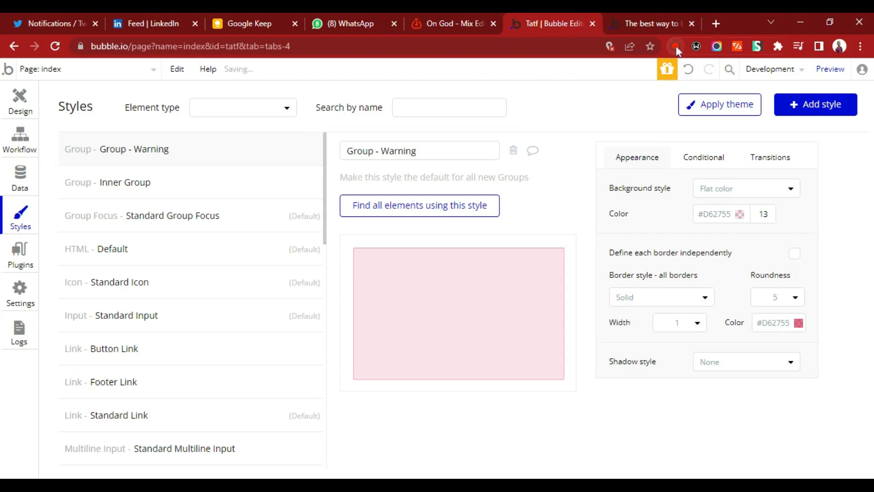
# Draw a group near the top of the index page, about 1013 px wide and 461 px high.
pyautogui.click(18, 104)
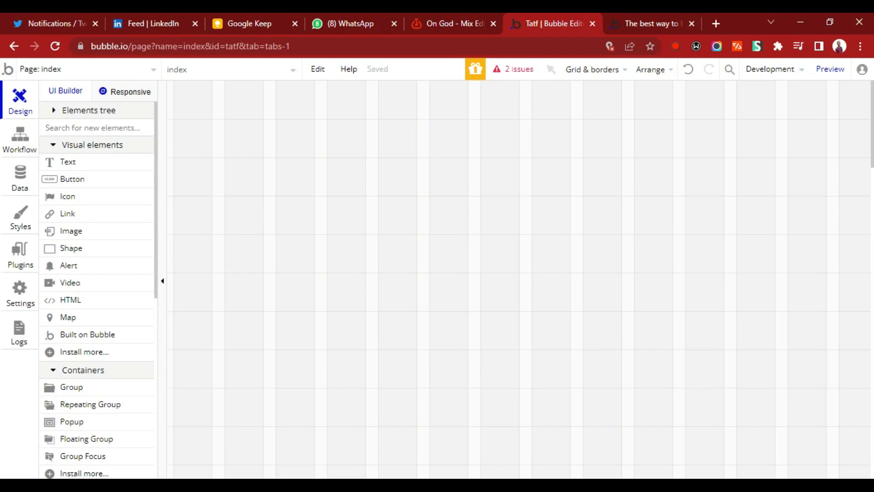
pyautogui.click(72, 387)
pyautogui.moveTo(176, 88)
pyautogui.mouseDown()
pyautogui.moveTo(659, 256)
pyautogui.moveTo(786, 275)
pyautogui.moveTo(825, 335)
pyautogui.mouseUp()
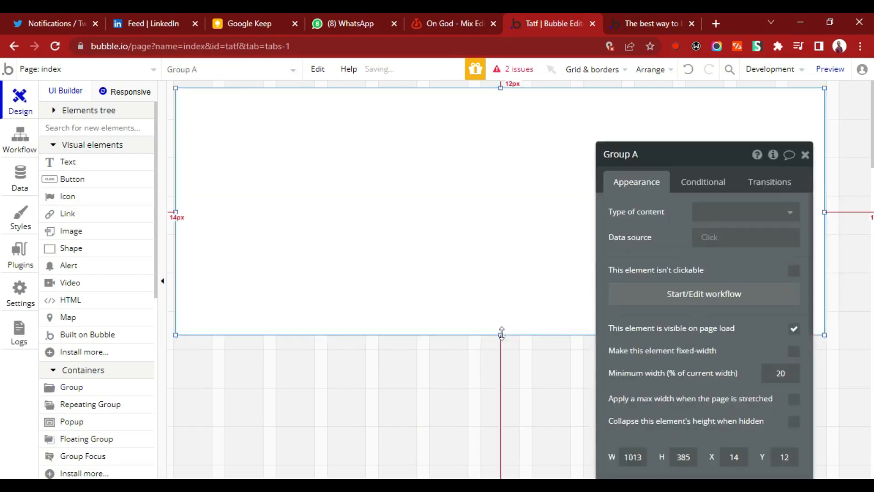
pyautogui.moveTo(501, 335); pyautogui.dragTo(501, 383)
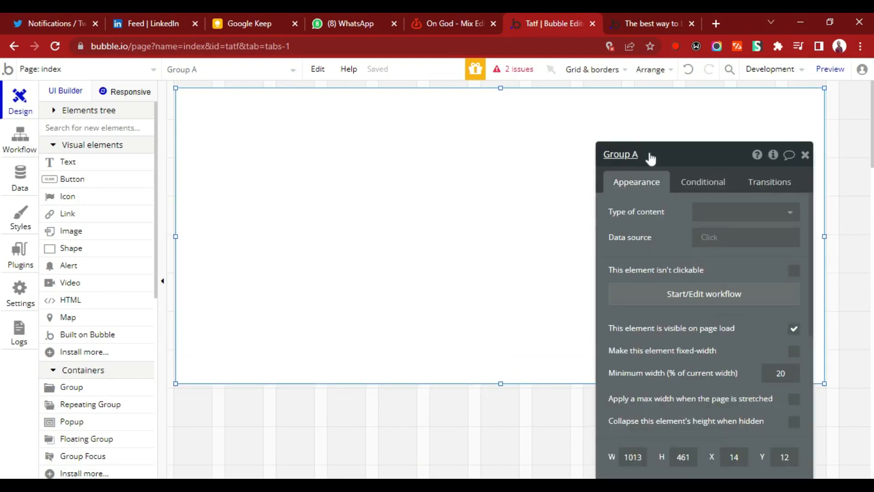
# Rename the group as profile top and close its properties.
pyautogui.click(631, 154)
pyautogui.hotkey('ctrl', 'a')
pyautogui.write('profile top')
pyautogui.press('Return')
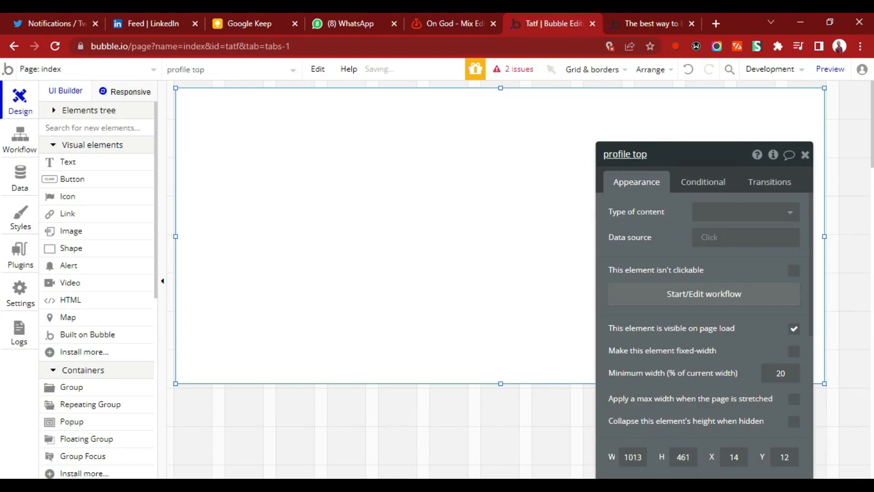
pyautogui.click(803, 157)
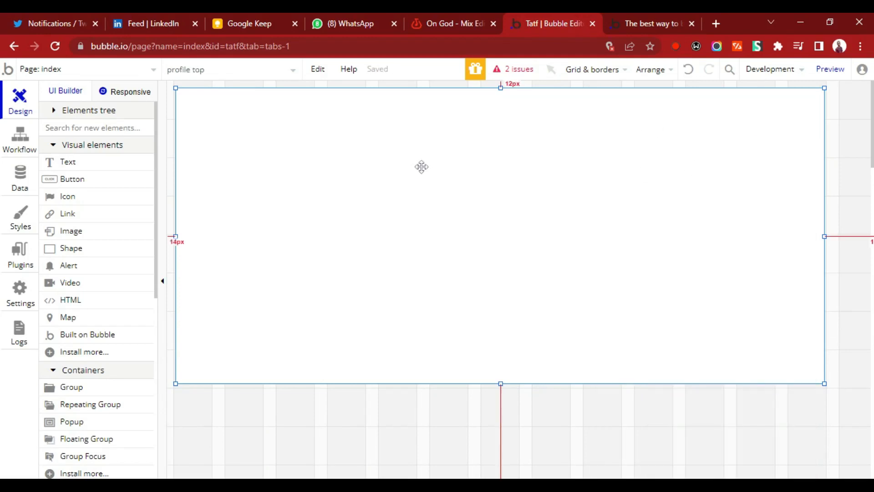
# Move the profile top group to the page's upper-left corner and widen it to nearly the full page width.
pyautogui.moveTo(422, 166); pyautogui.dragTo(420, 160)
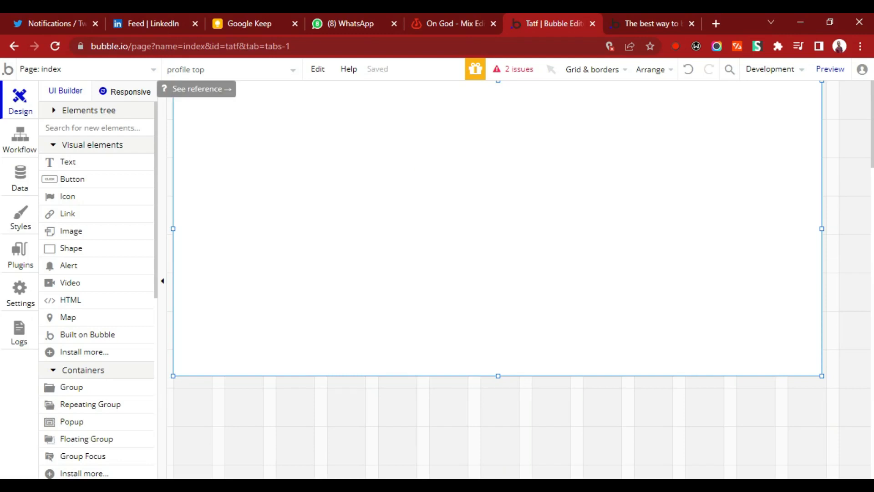
pyautogui.moveTo(822, 229); pyautogui.dragTo(865, 229)
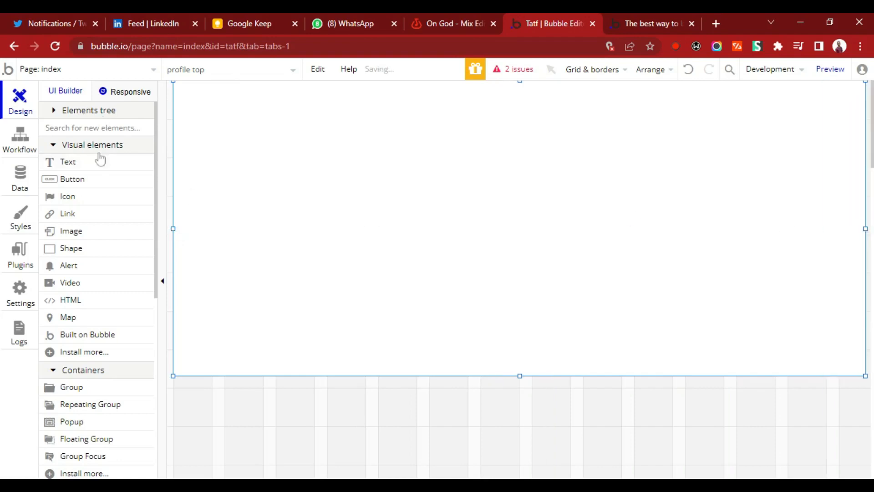
# Draw an image element about 295 by 318 px in the left part of the profile top group.
pyautogui.click(89, 238)
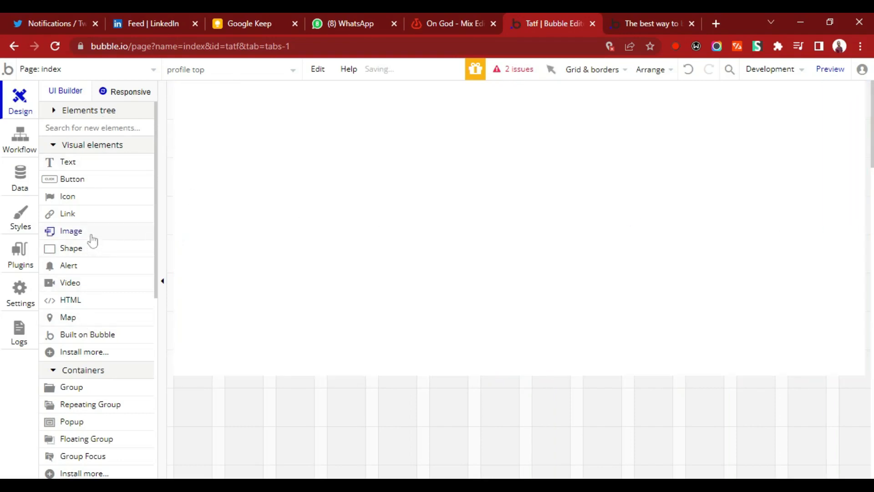
pyautogui.moveTo(209, 108); pyautogui.dragTo(399, 312)
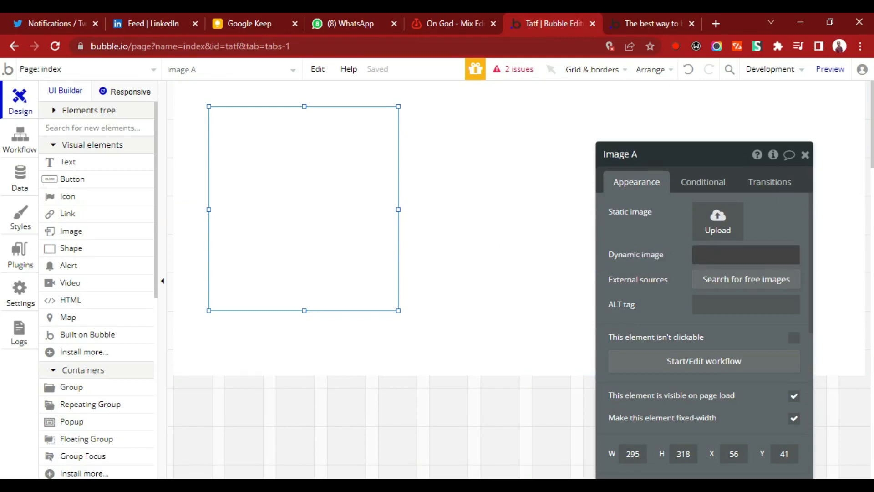
pyautogui.click(575, 263)
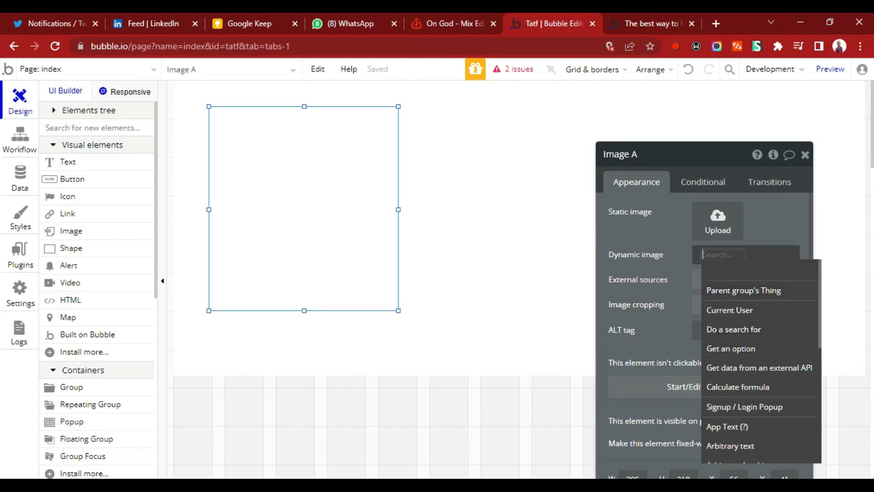
pyautogui.click(788, 236)
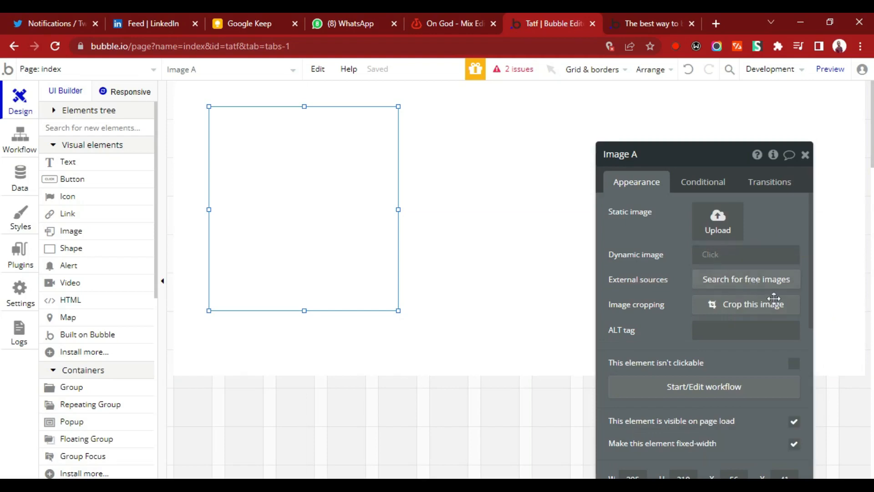
pyautogui.moveTo(672, 298)
pyautogui.moveTo(813, 313); pyautogui.dragTo(810, 285)
pyautogui.click(806, 155)
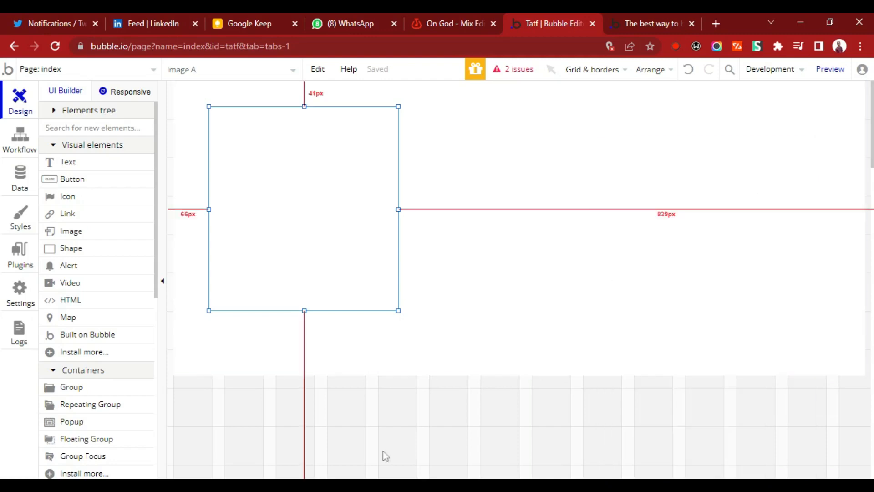
# Set the index page's type of content to User and close its properties.
pyautogui.doubleClick(378, 430)
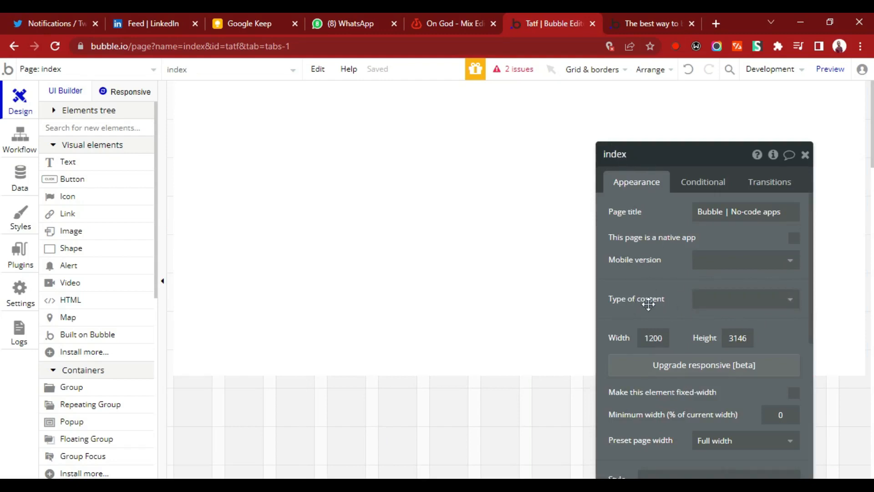
pyautogui.click(715, 304)
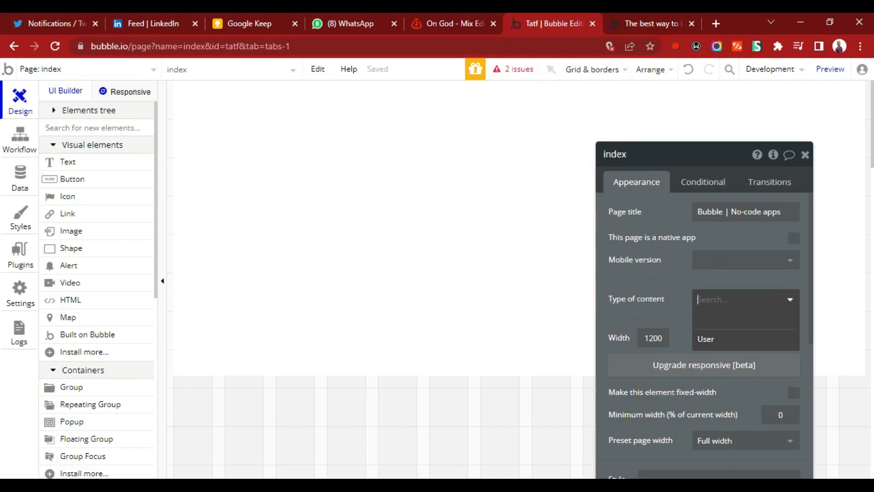
pyautogui.click(711, 345)
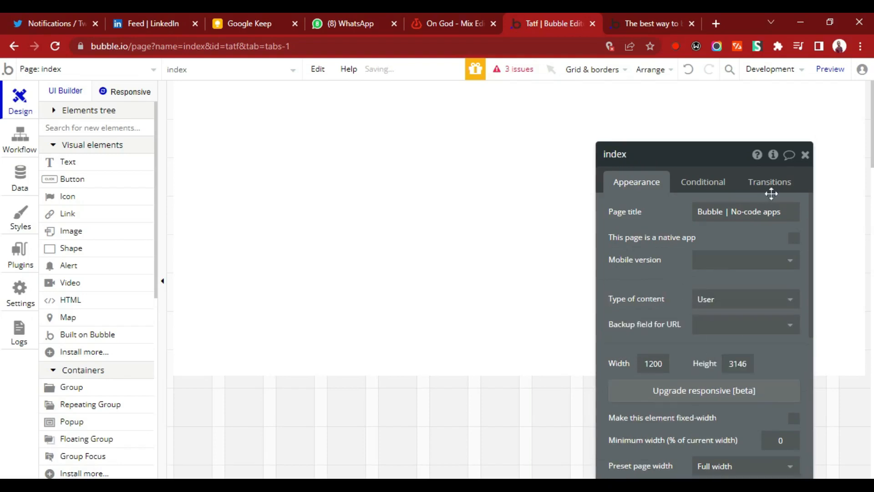
pyautogui.click(805, 156)
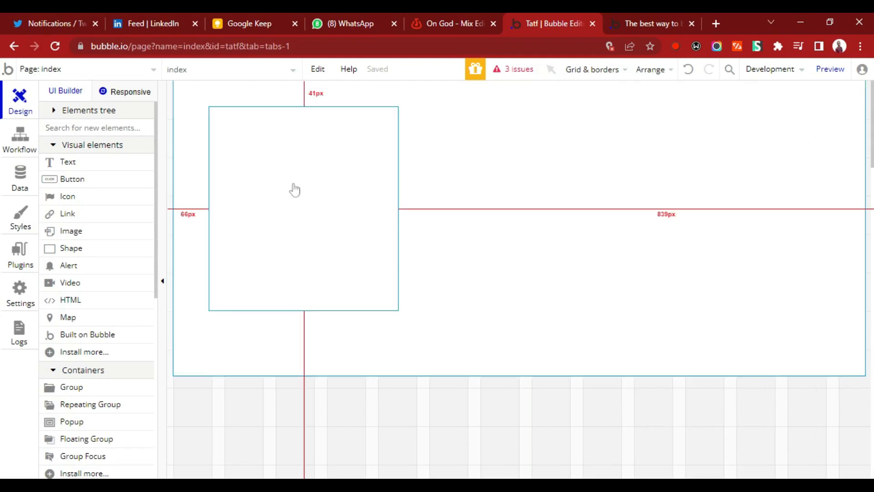
# Set the image element's dynamic image to Current Page User's profilepicture.
pyautogui.click(295, 190)
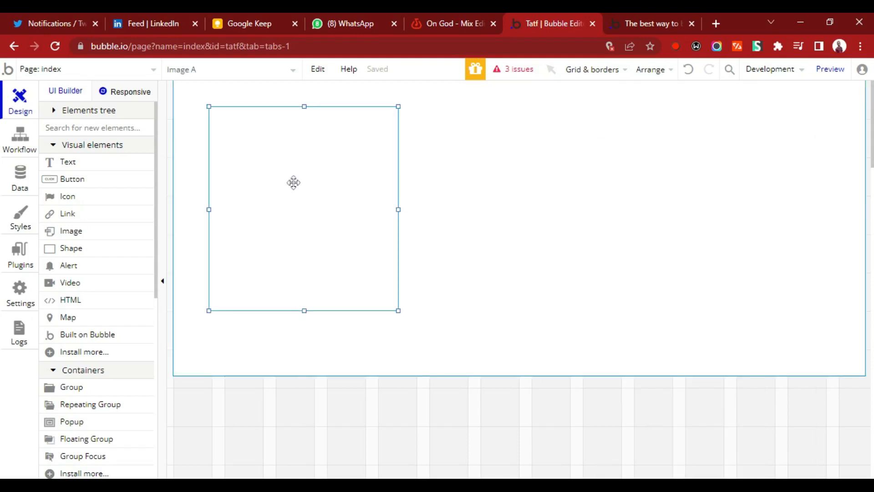
pyautogui.doubleClick(293, 209)
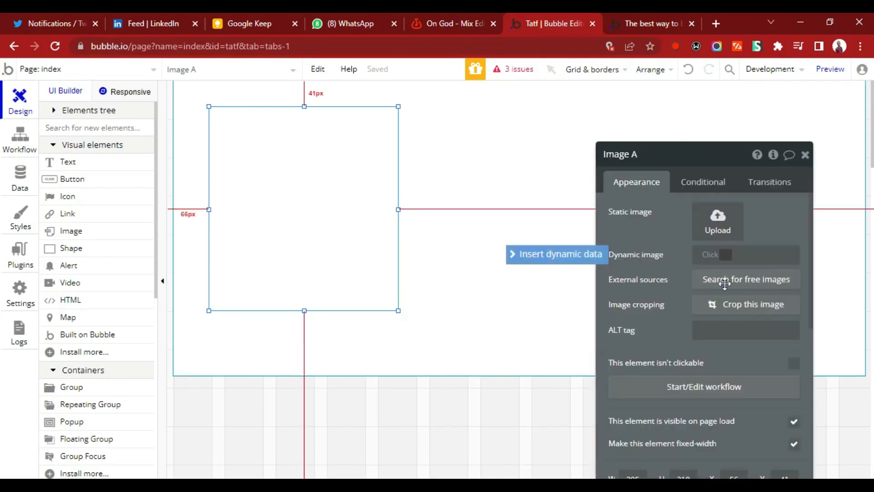
pyautogui.click(595, 254)
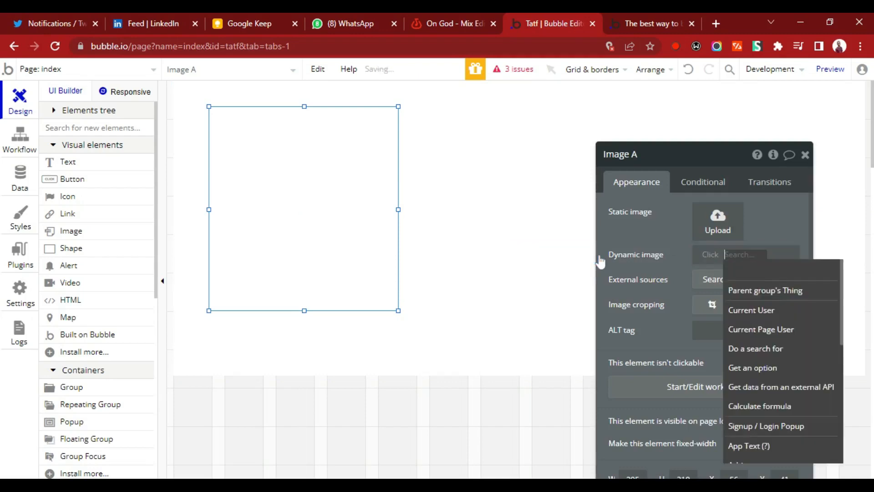
pyautogui.click(757, 329)
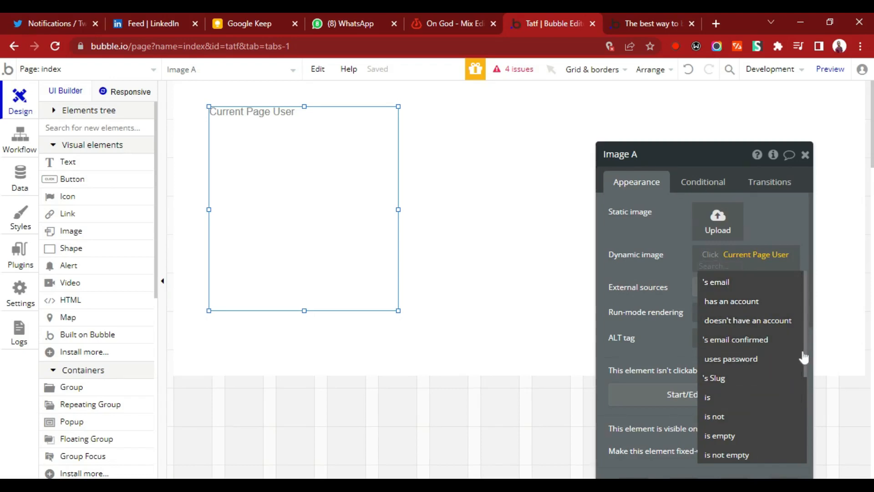
pyautogui.moveTo(807, 351); pyautogui.dragTo(808, 313)
pyautogui.click(765, 227)
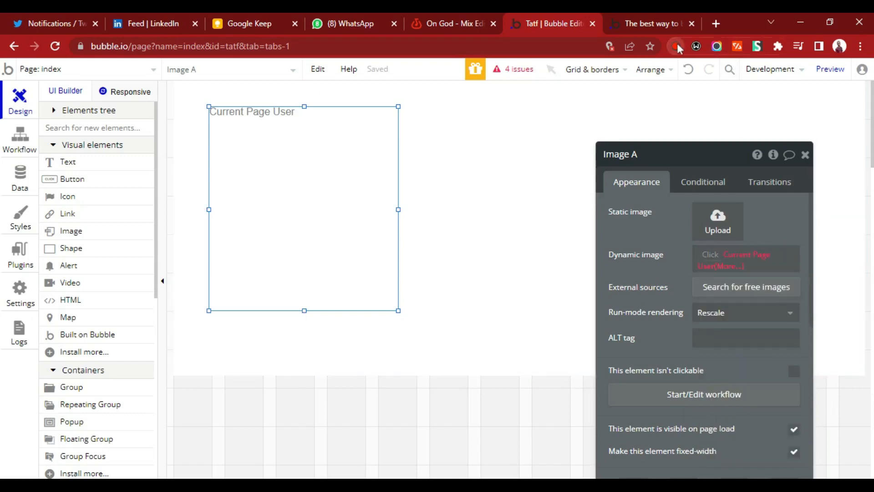
pyautogui.click(734, 267)
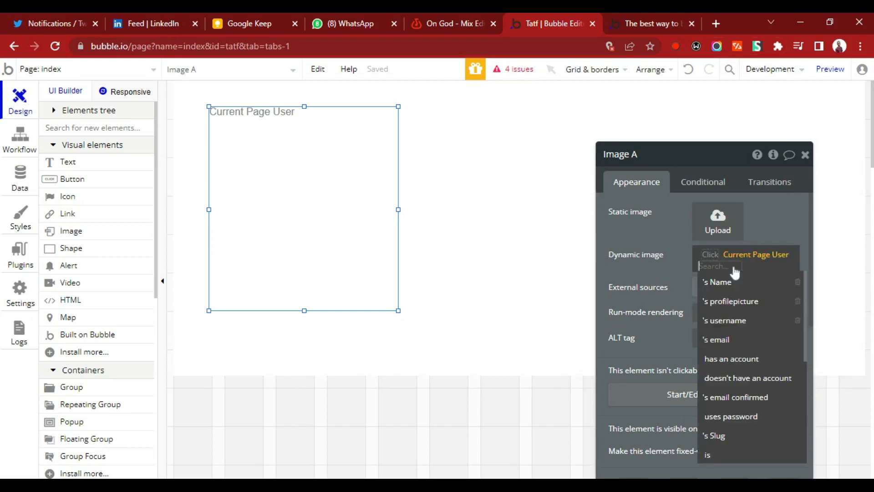
pyautogui.click(738, 303)
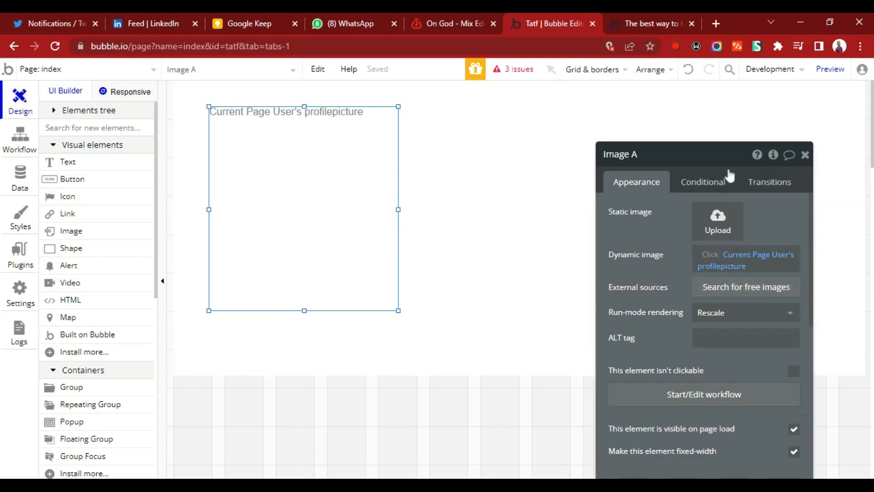
# Give the image element a roundness of 50 and a Solid style on all borders.
pyautogui.moveTo(720, 162); pyautogui.dragTo(654, 115)
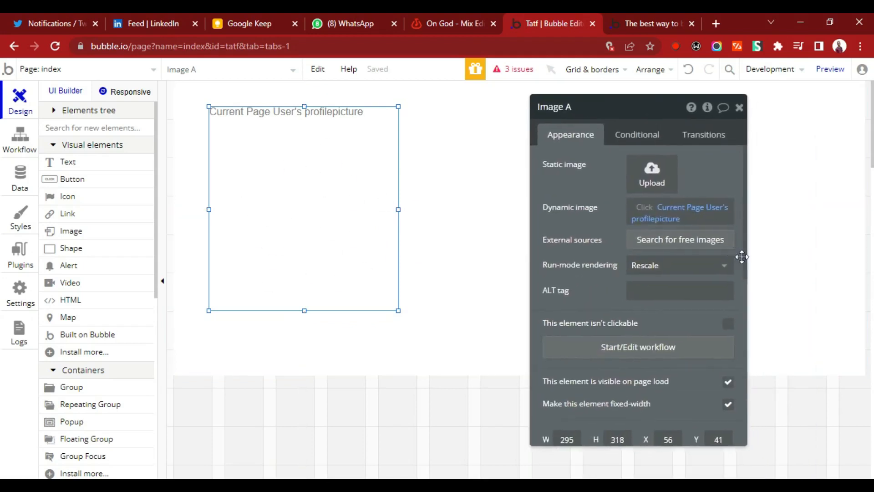
pyautogui.moveTo(746, 260); pyautogui.dragTo(750, 386)
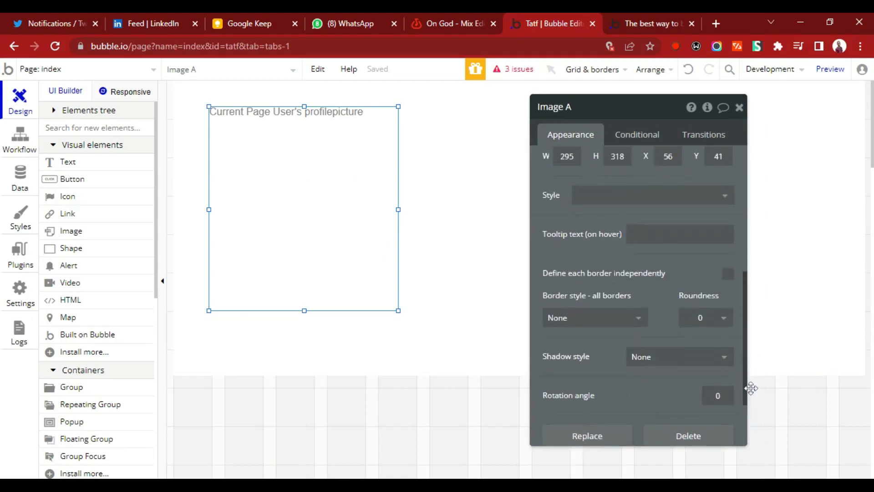
pyautogui.click(704, 318)
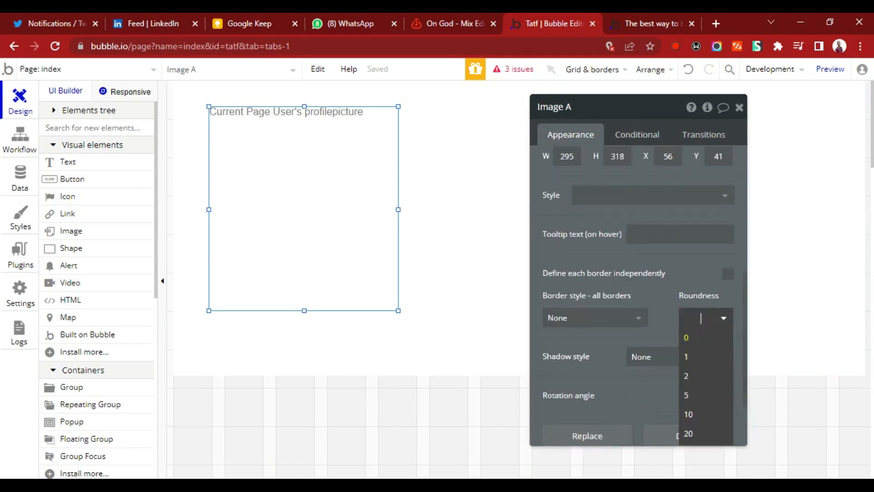
pyautogui.press('Return')
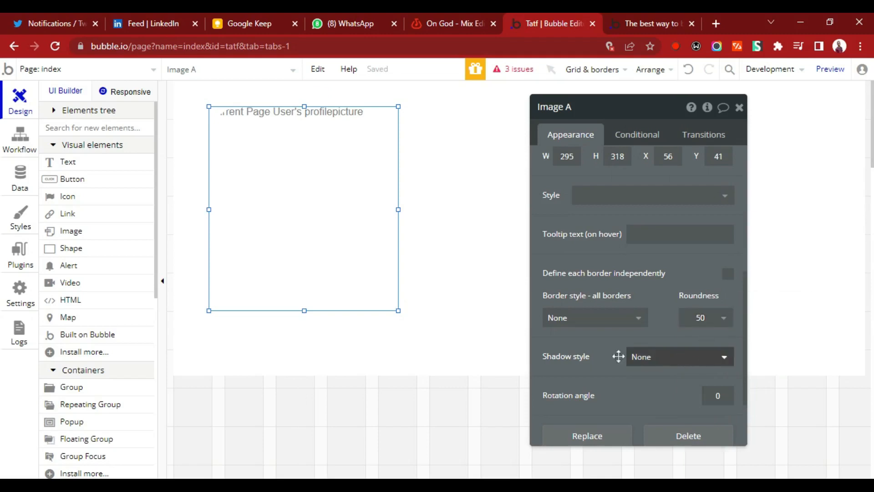
pyautogui.click(624, 322)
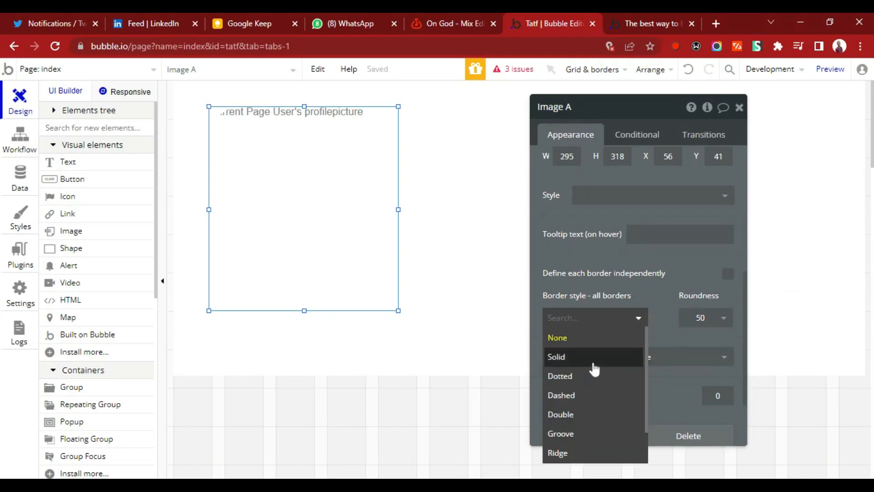
pyautogui.click(595, 364)
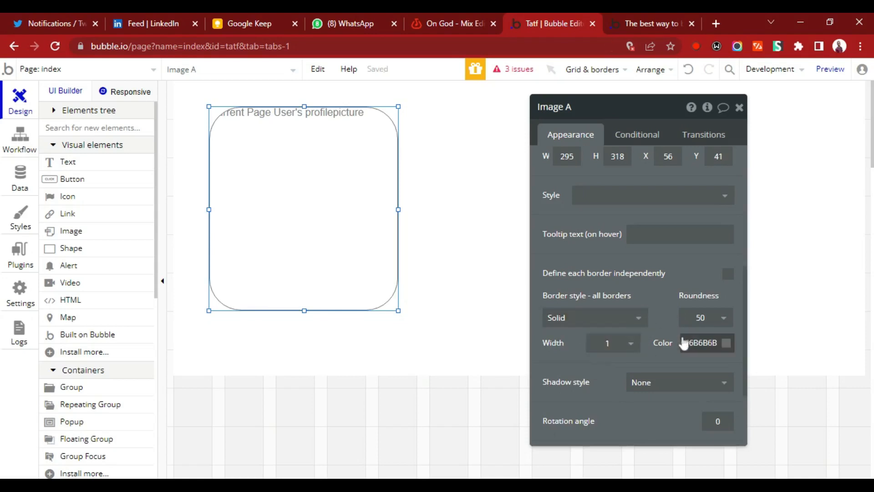
# Set the image element's border roundness to 200 for a circular shape.
pyautogui.click(704, 317)
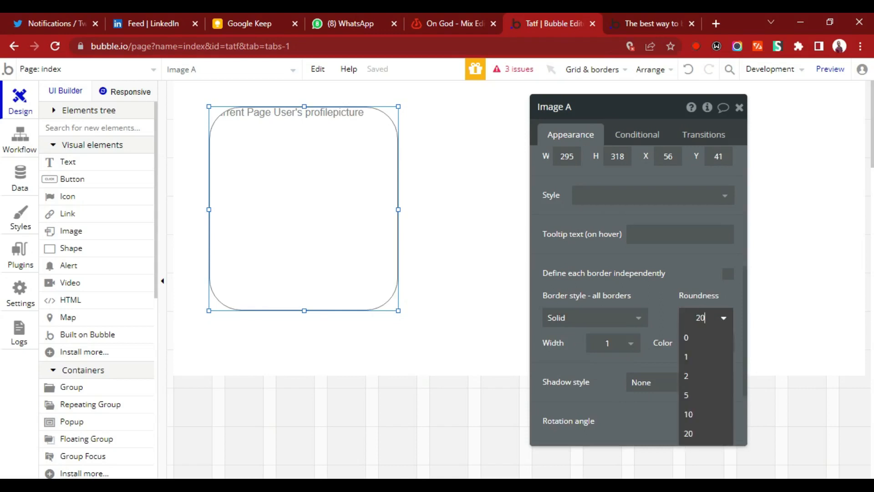
pyautogui.write('200')
pyautogui.press('Return')
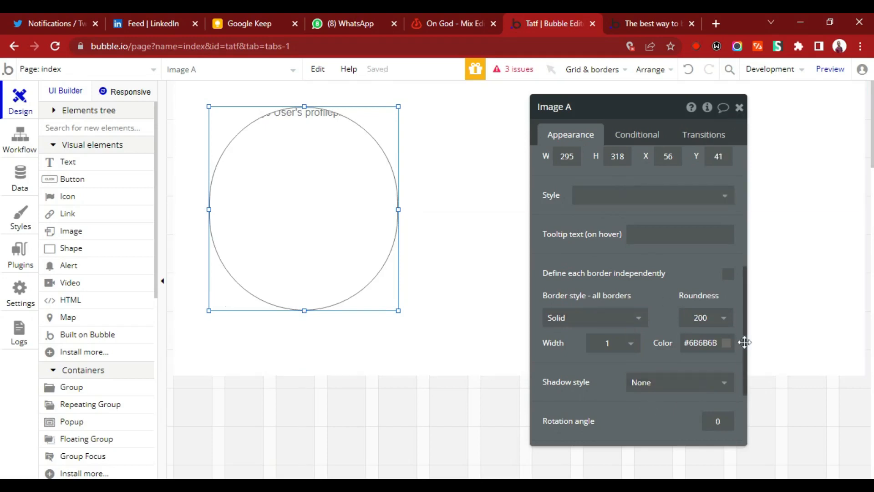
# Set the image element's shadow style to Outset.
pyautogui.scroll(-2, 743, 351)
pyautogui.click(680, 285)
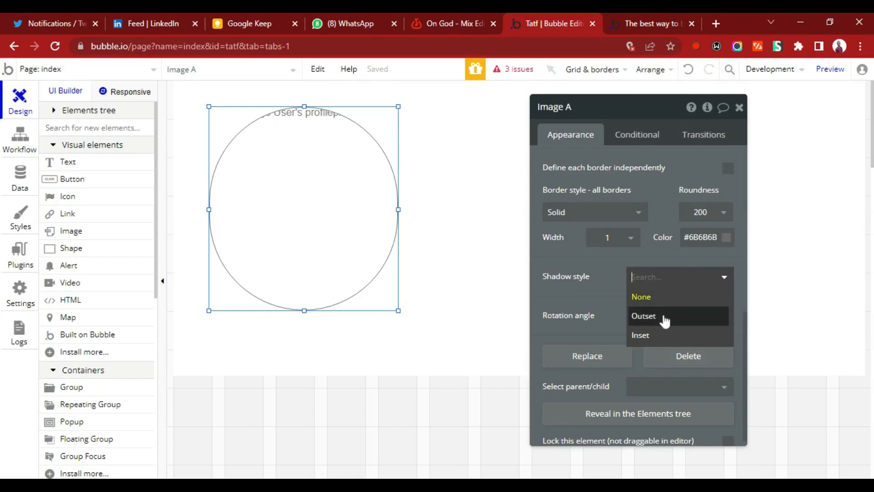
pyautogui.click(656, 318)
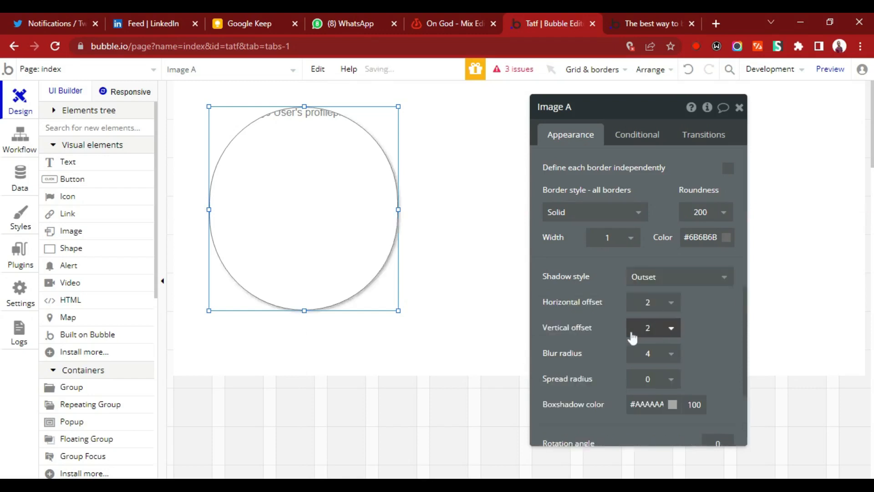
# Try a vertical offset of -4 and horizontal offsets of -2 and -4 for the image's shadow.
pyautogui.click(663, 333)
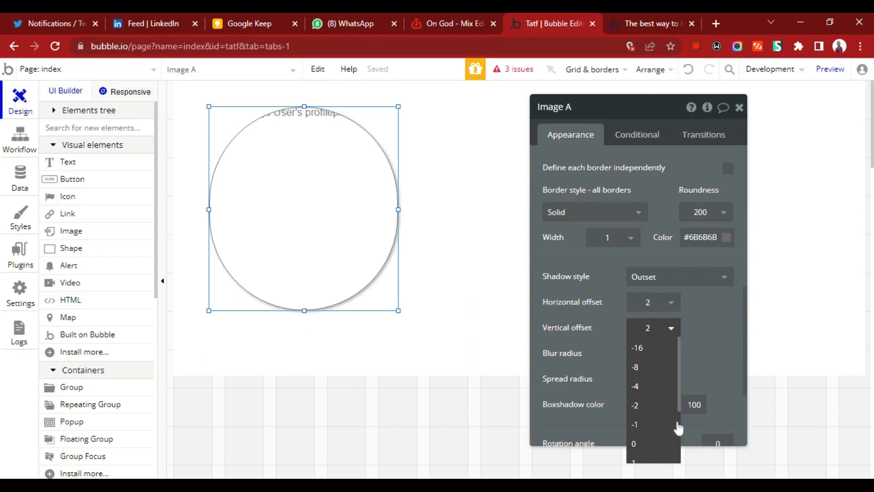
pyautogui.click(655, 397)
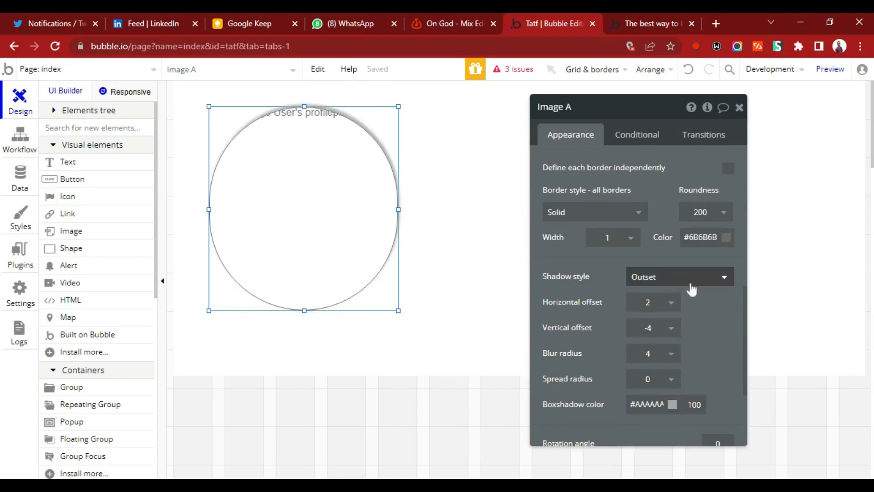
pyautogui.click(671, 308)
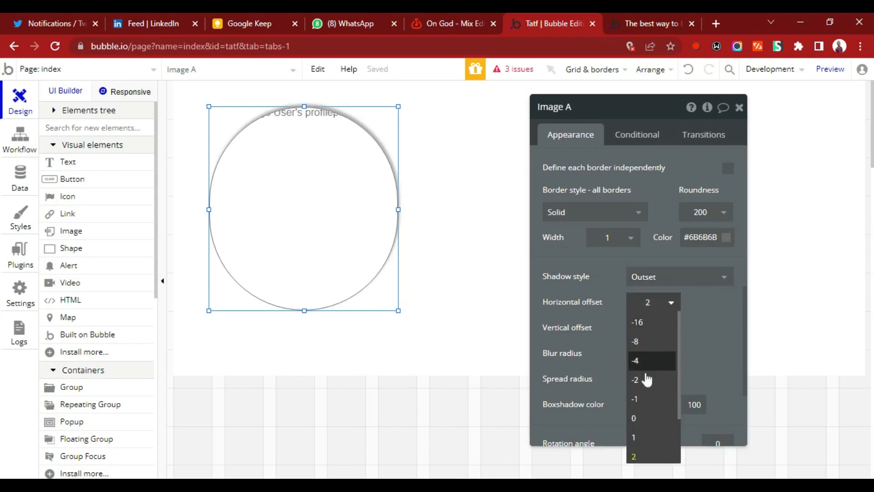
pyautogui.click(647, 382)
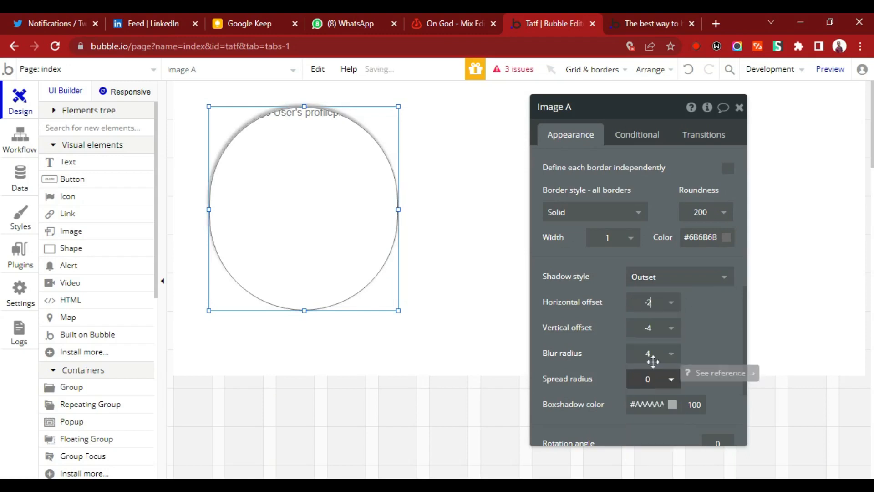
pyautogui.click(668, 303)
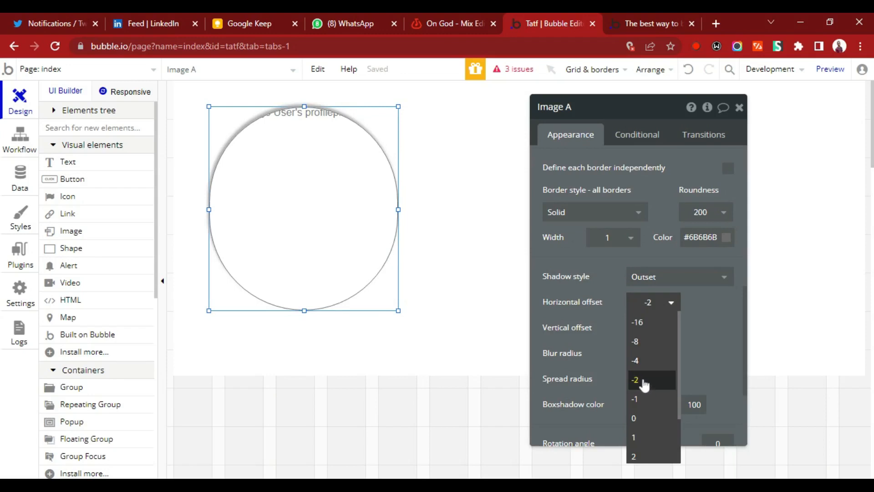
pyautogui.click(644, 364)
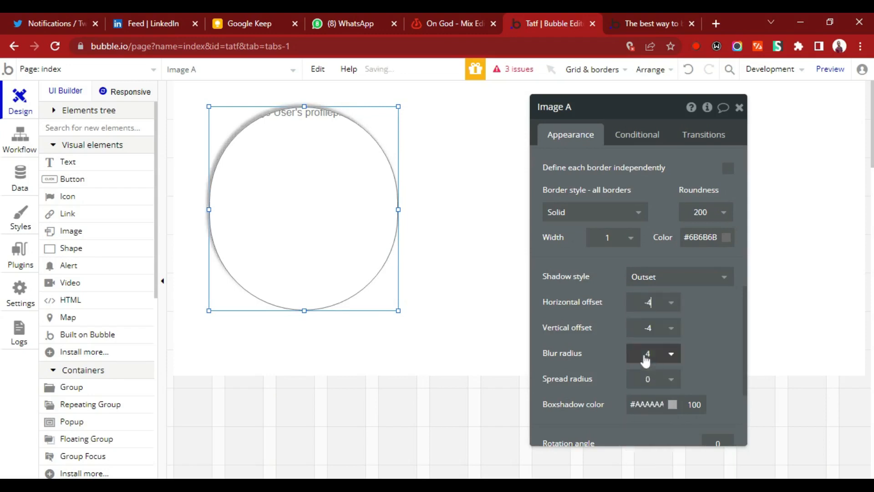
# Set the image shadow's horizontal and vertical offsets to 4 and close the element's properties.
pyautogui.click(665, 309)
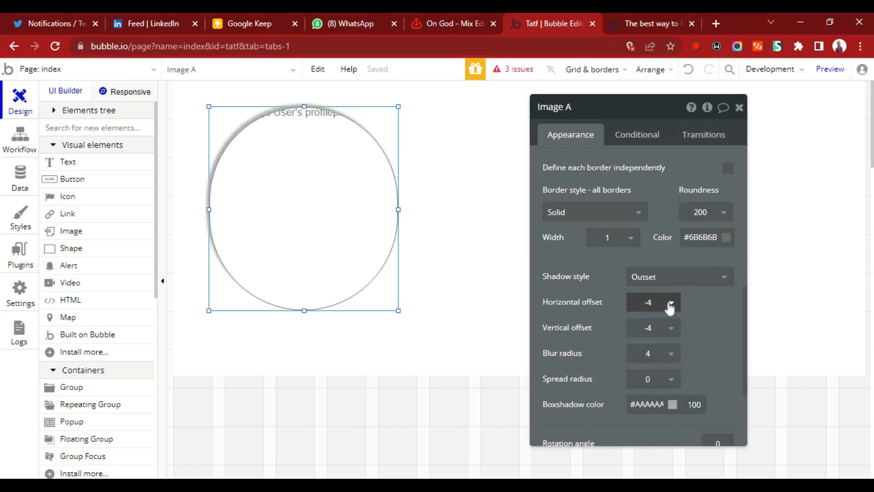
pyautogui.click(670, 307)
pyautogui.moveTo(680, 382); pyautogui.dragTo(683, 435)
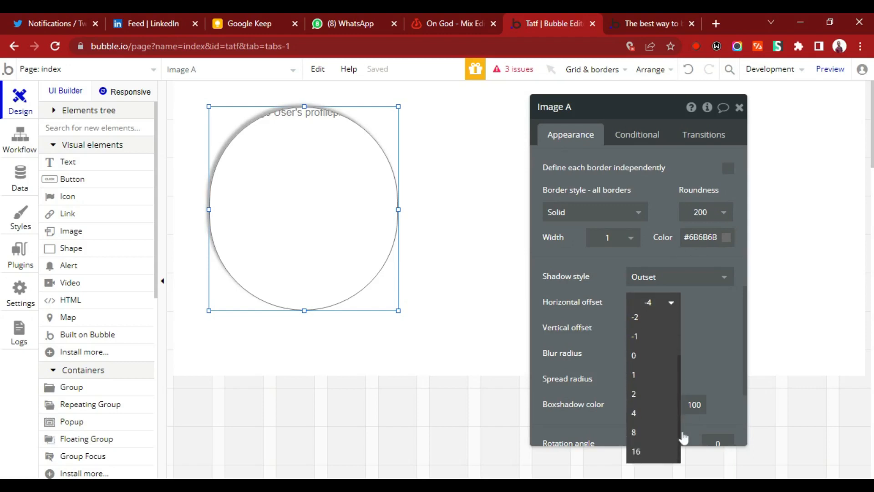
pyautogui.click(659, 414)
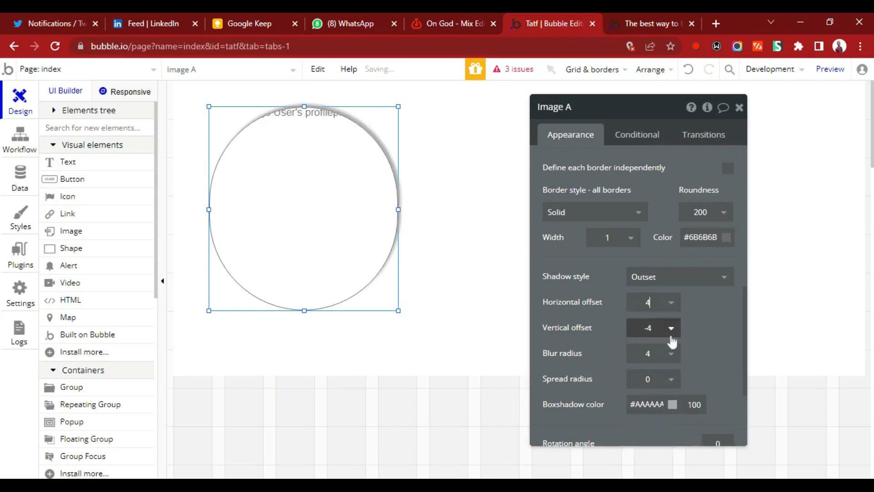
pyautogui.click(669, 331)
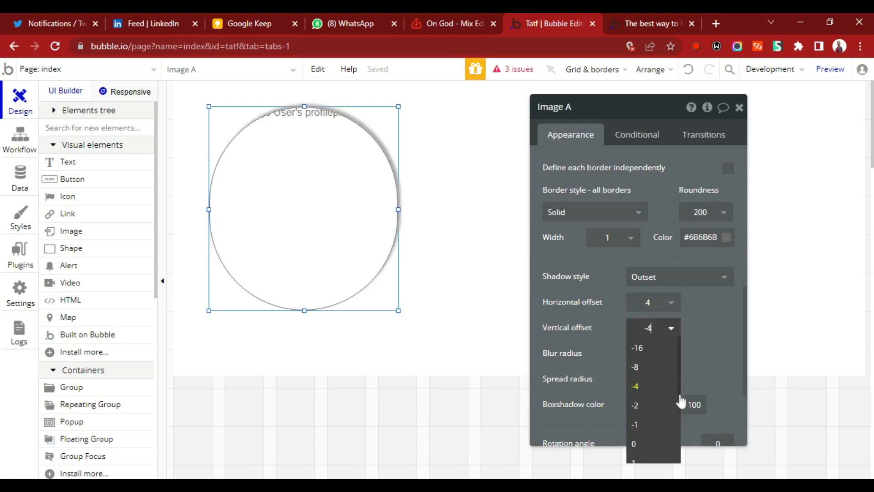
pyautogui.moveTo(681, 400); pyautogui.dragTo(683, 453)
pyautogui.click(656, 411)
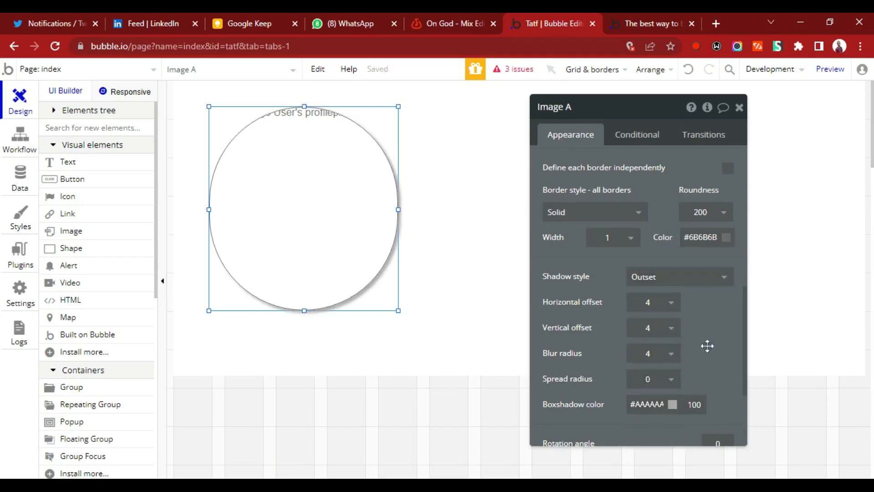
pyautogui.click(739, 107)
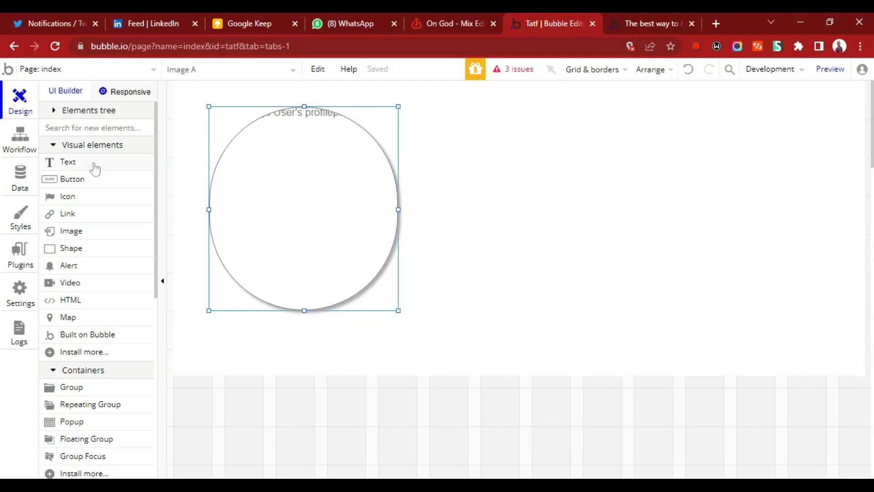
# Draw a text element about 486 by 93 px beside the round profile picture and make it bold.
pyautogui.click(69, 162)
pyautogui.moveTo(469, 113); pyautogui.dragTo(781, 178)
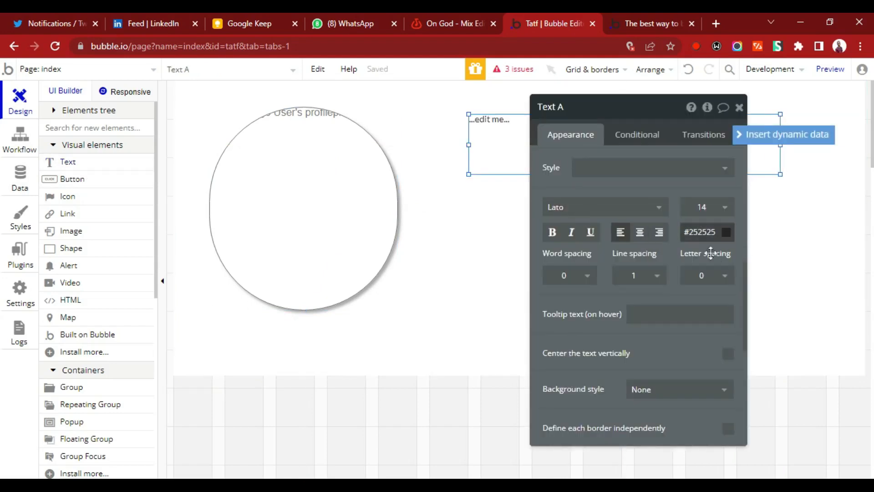
pyautogui.click(559, 235)
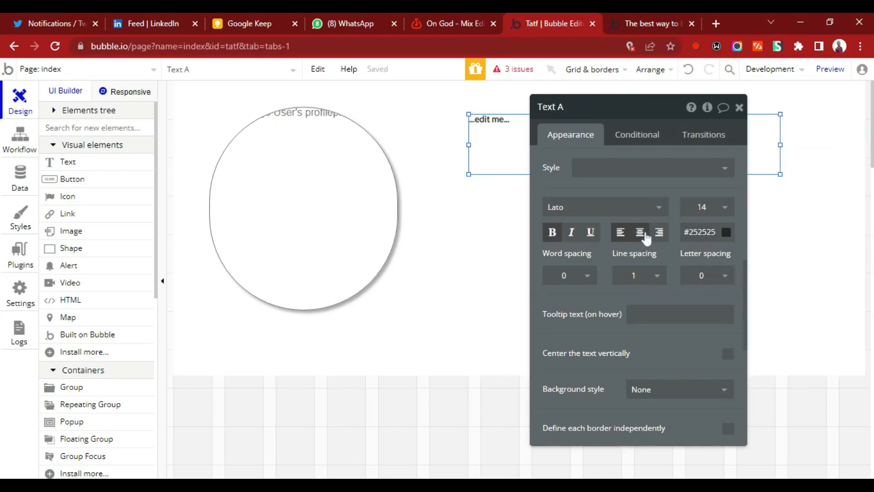
# Replace the text element's placeholder content with the dynamic data Current Page User's Name.
pyautogui.scroll(2, 743, 221)
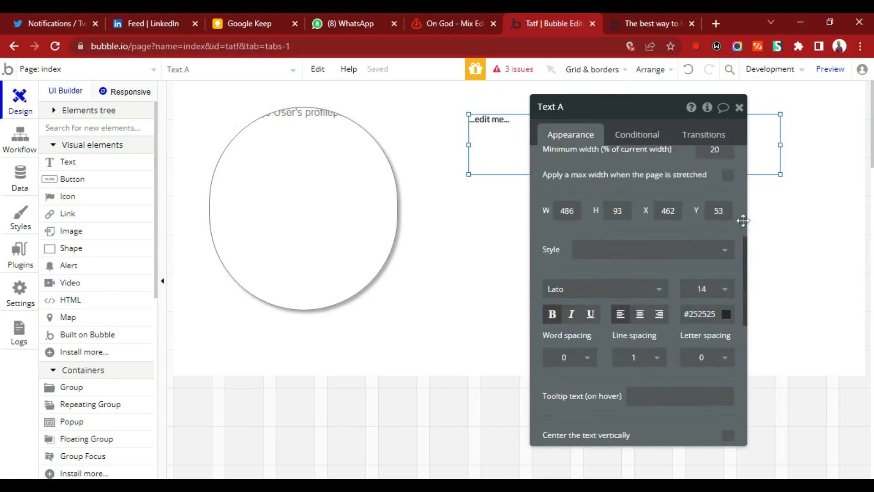
pyautogui.moveTo(743, 220); pyautogui.dragTo(740, 160)
pyautogui.click(610, 173)
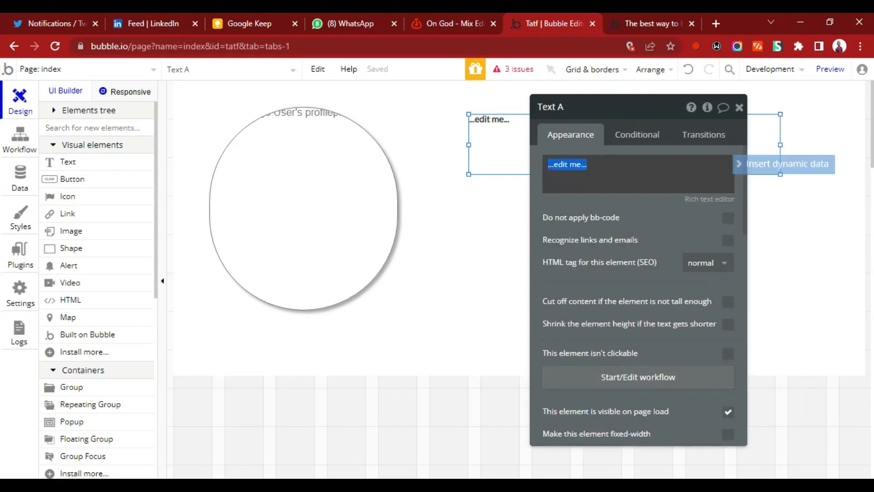
pyautogui.click(774, 165)
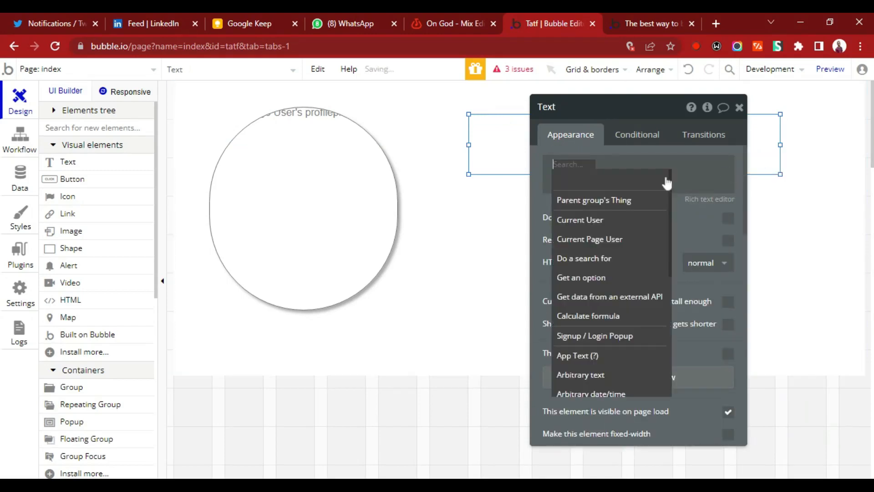
pyautogui.click(605, 239)
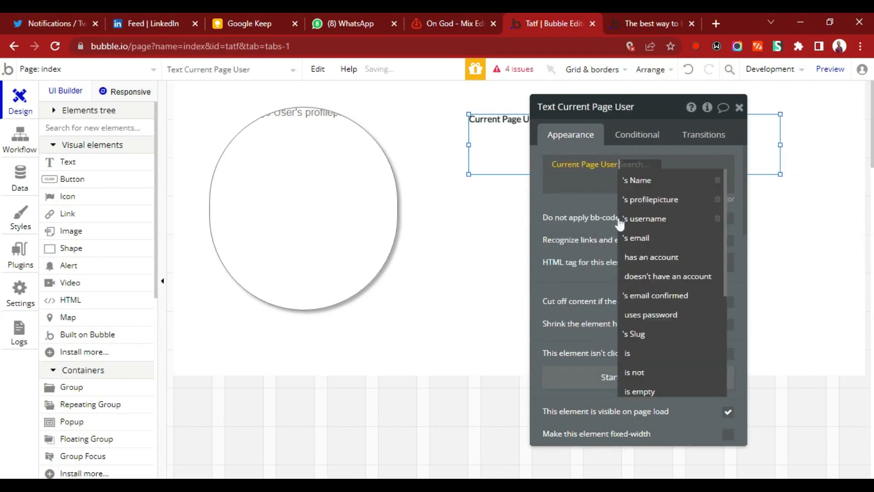
pyautogui.click(644, 181)
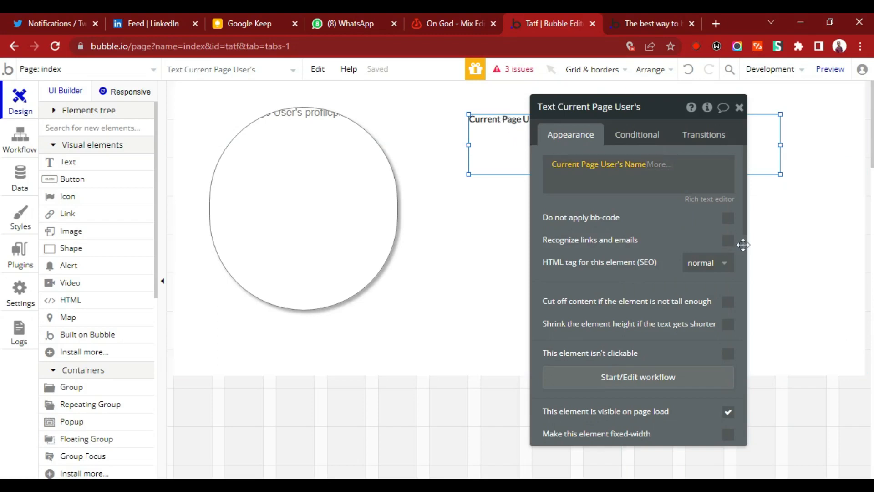
# Set the name text's font size to 36.
pyautogui.scroll(-8, 744, 245)
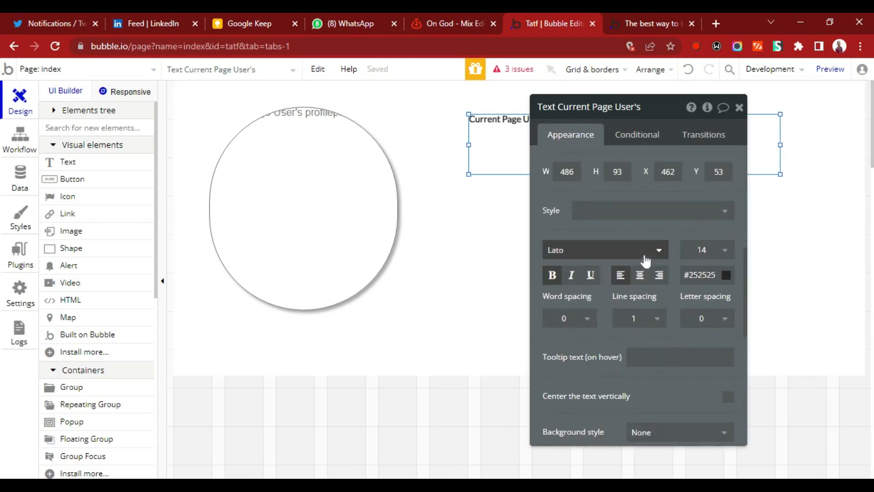
pyautogui.click(705, 251)
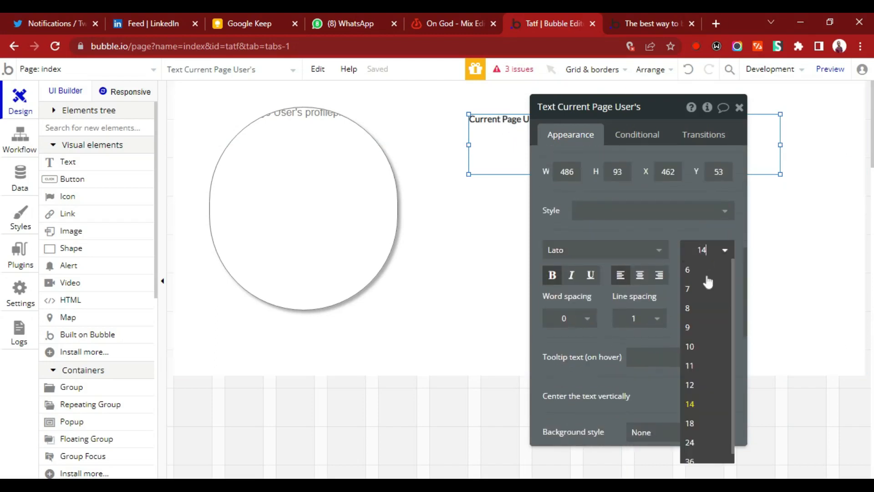
pyautogui.click(702, 460)
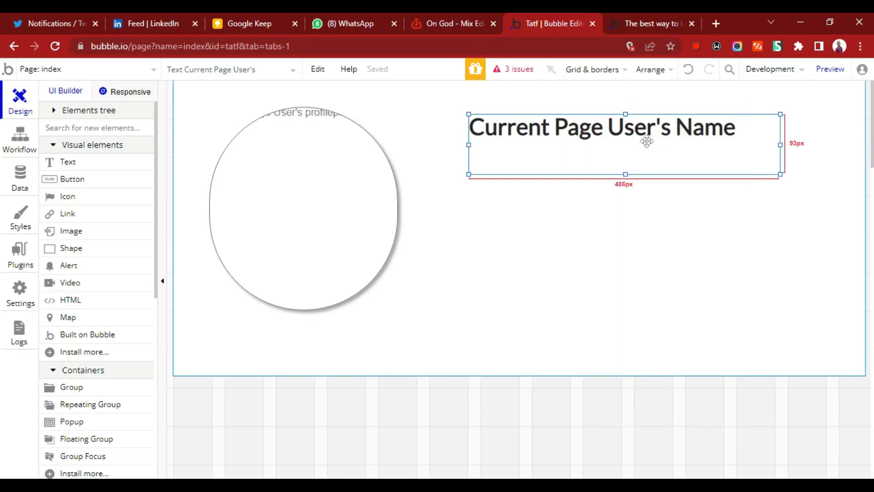
# Move the name text down beside the middle of the profile picture and slightly reduce its height.
pyautogui.moveTo(646, 141); pyautogui.dragTo(641, 161)
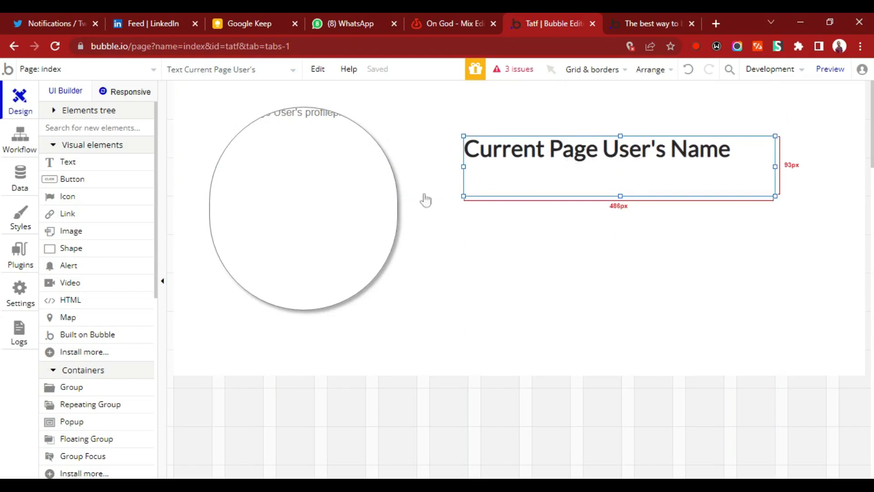
pyautogui.moveTo(568, 174); pyautogui.dragTo(572, 215)
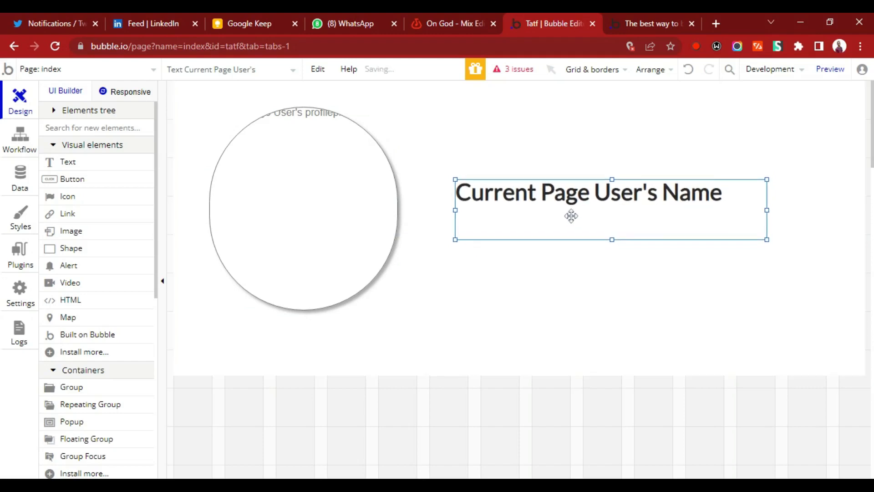
pyautogui.moveTo(612, 238); pyautogui.dragTo(613, 229)
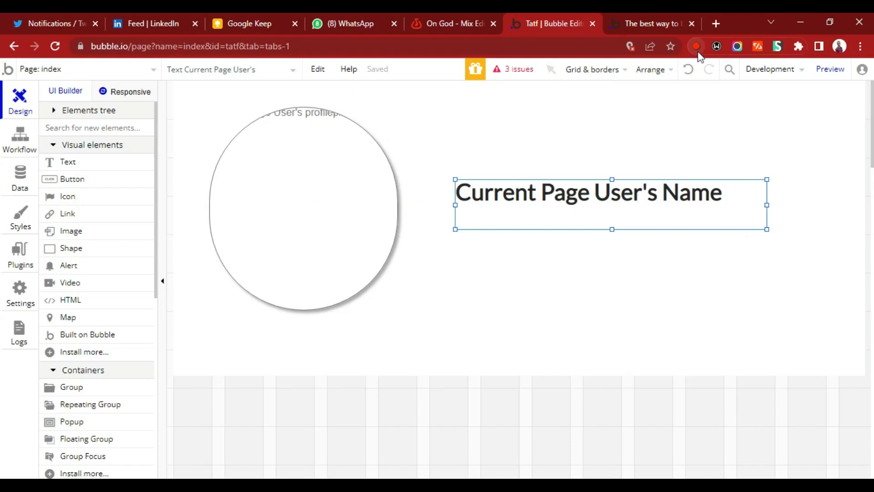
# Open the app data for All Users and start a new database entry of type User.
pyautogui.click(297, 273)
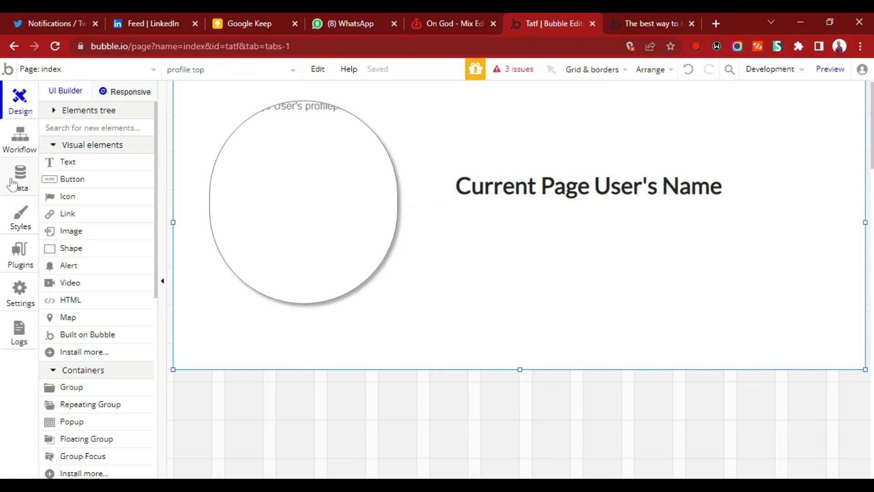
pyautogui.click(12, 184)
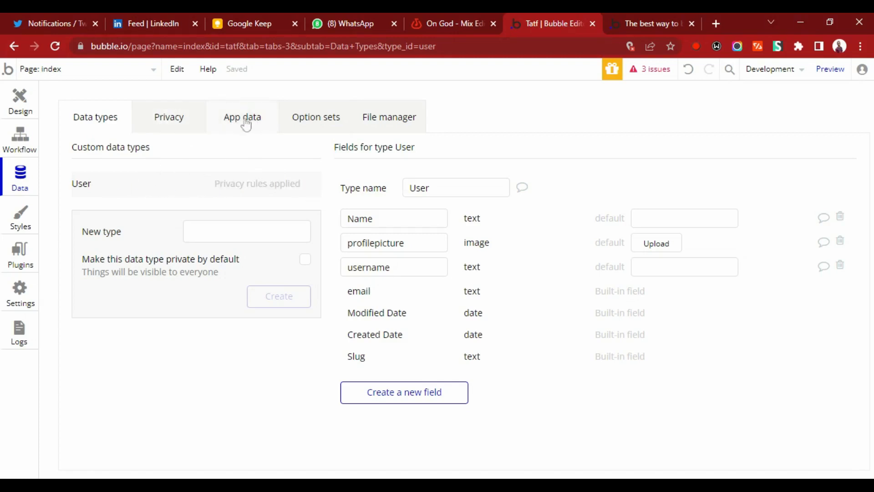
pyautogui.click(263, 122)
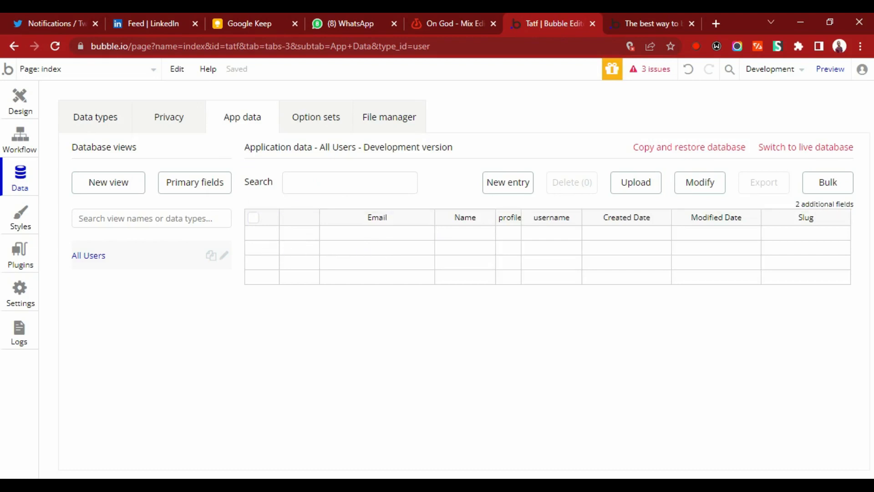
pyautogui.click(393, 237)
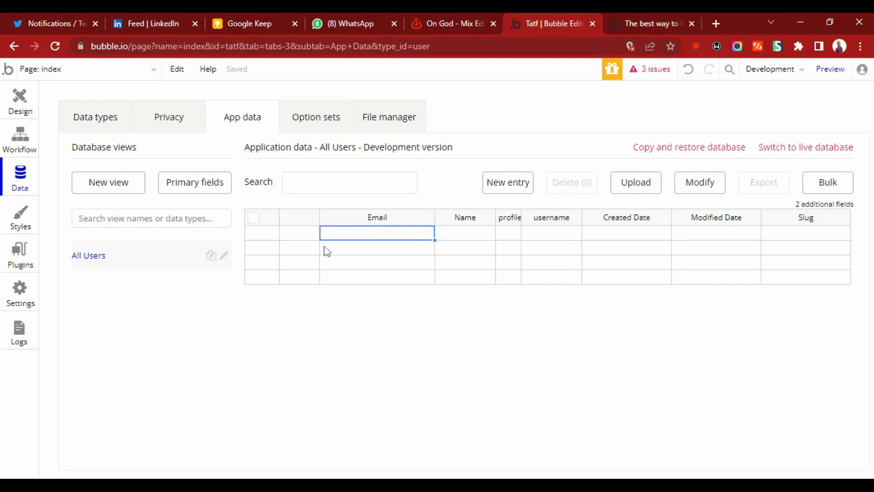
pyautogui.click(470, 234)
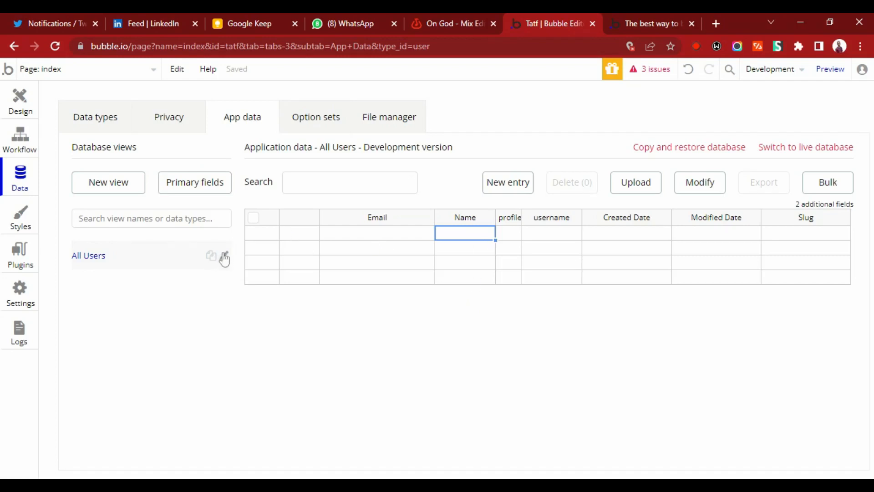
pyautogui.click(510, 183)
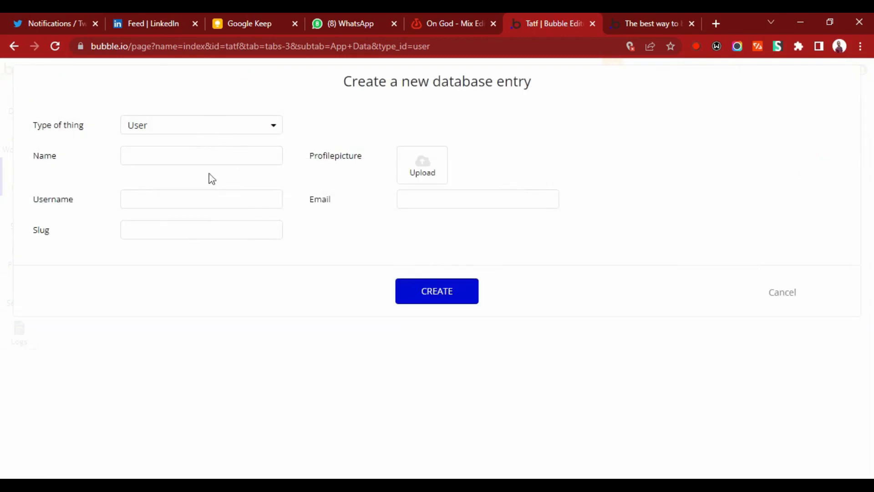
# Fill in the new User entry's name with the person's first name, and set both username and slug to thisishonext.
pyautogui.click(211, 156)
pyautogui.write('Honest')
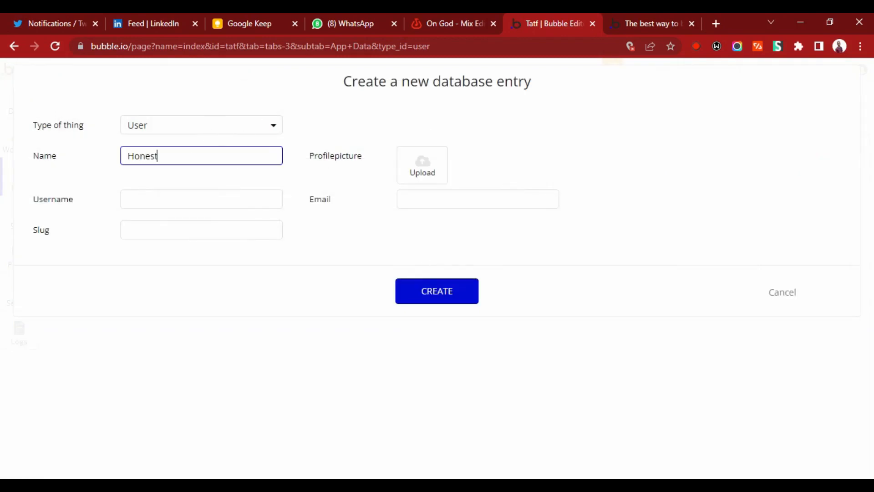
pyautogui.press('Tab')
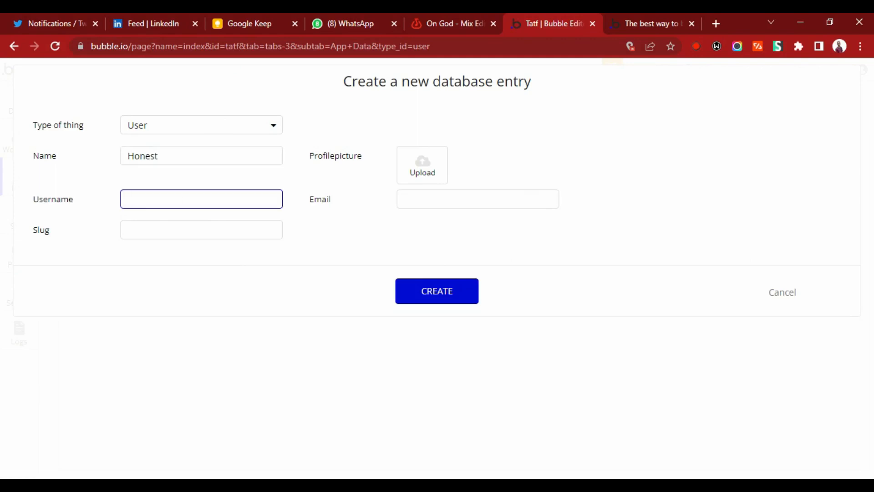
pyautogui.write('thisishonext')
pyautogui.press('Tab')
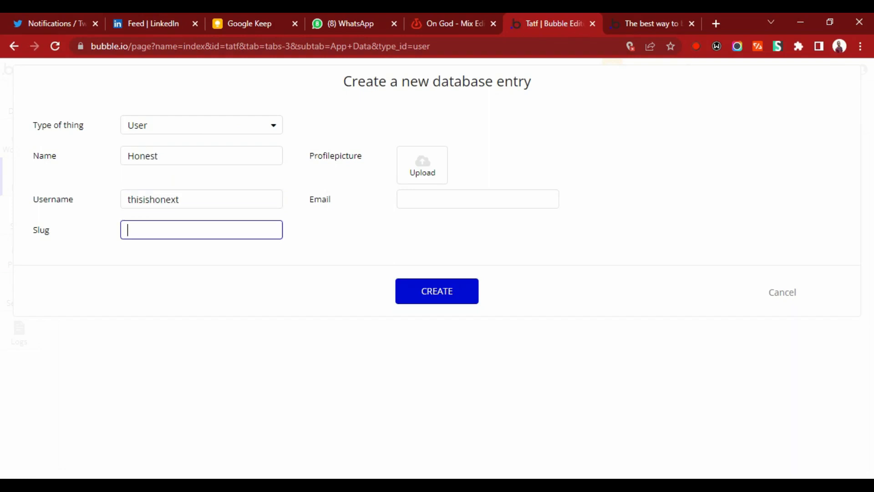
pyautogui.write('thisishone')
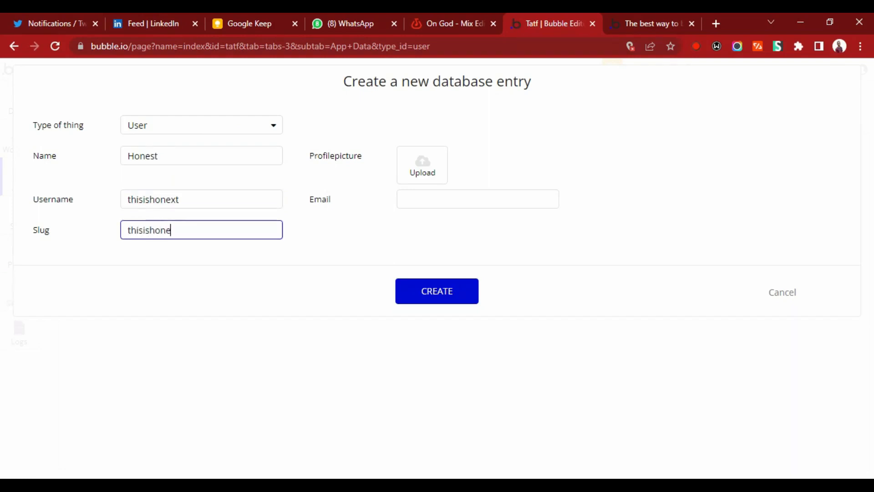
pyautogui.write('xt')
# Fill in the new User entry's e-mail address.
pyautogui.click(437, 200)
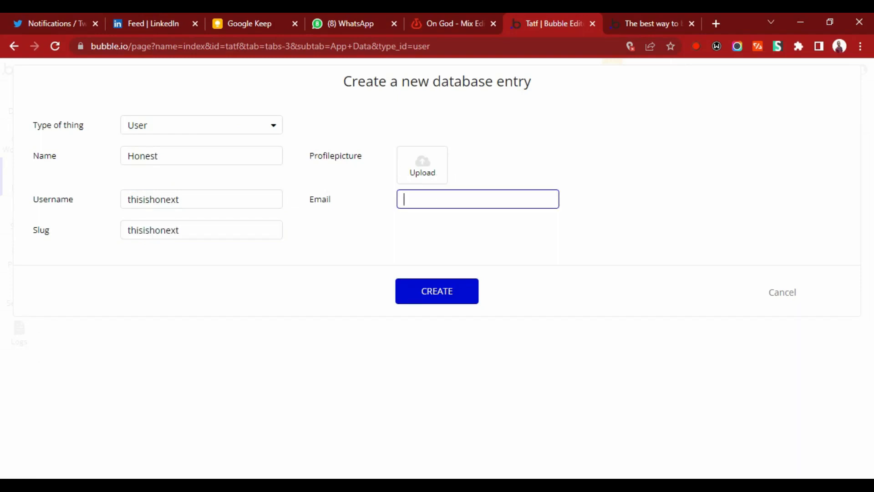
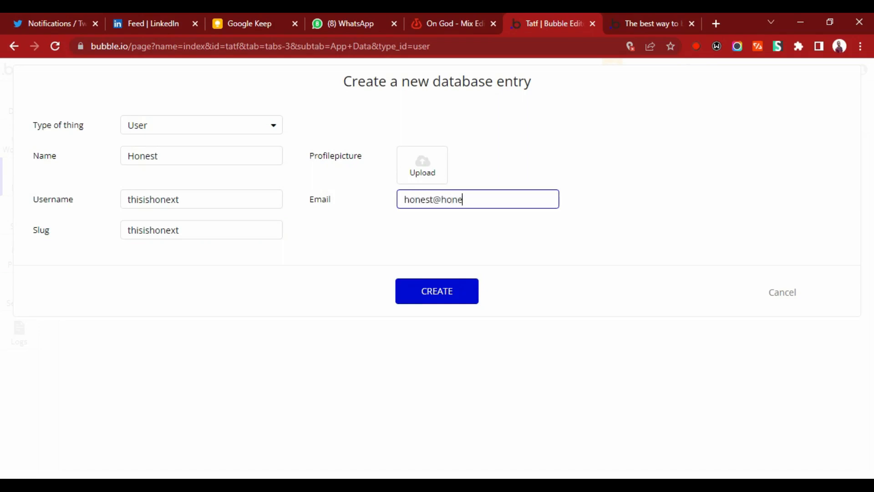
# Upload a profile picture for the new User entry and create the entry.
pyautogui.click(425, 172)
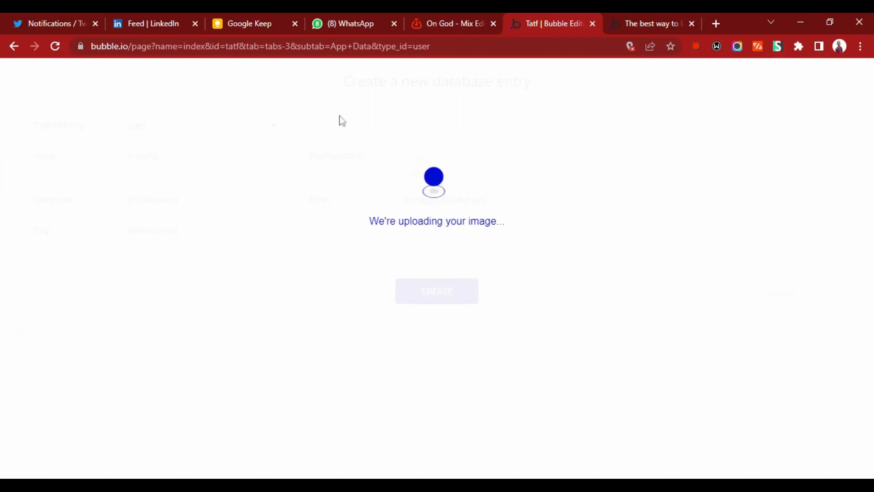
pyautogui.click(338, 37)
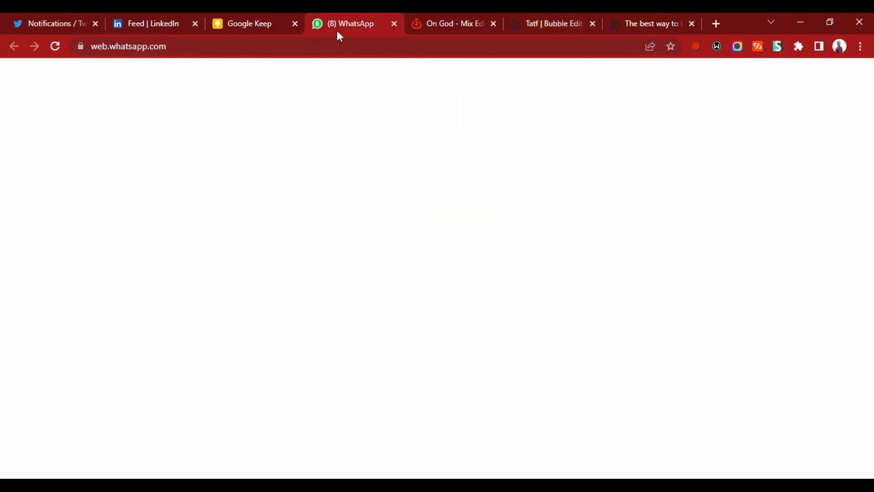
pyautogui.click(537, 27)
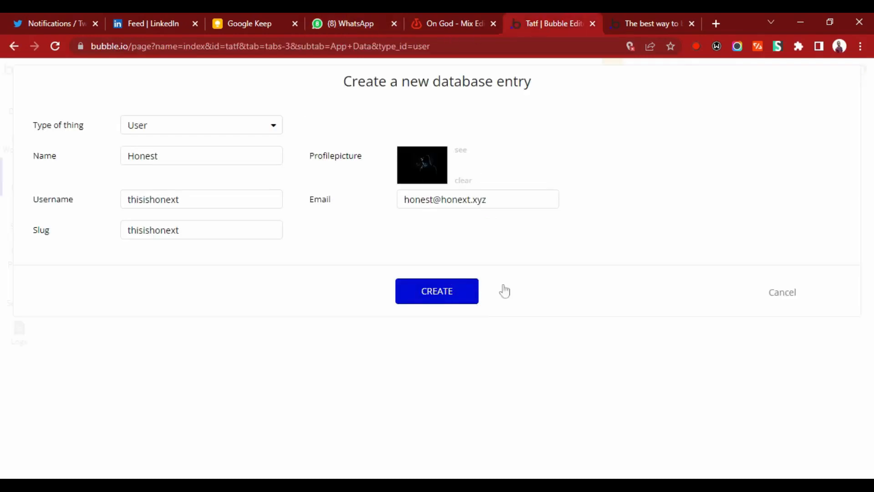
pyautogui.click(445, 297)
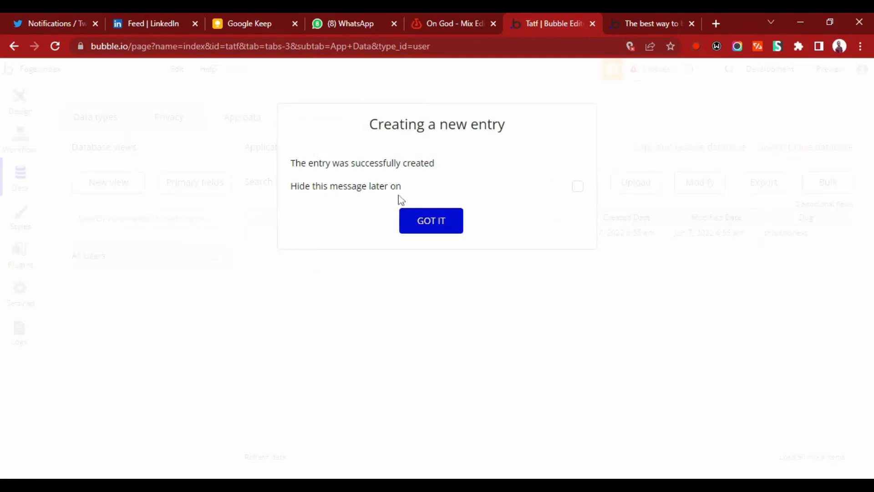
pyautogui.click(430, 222)
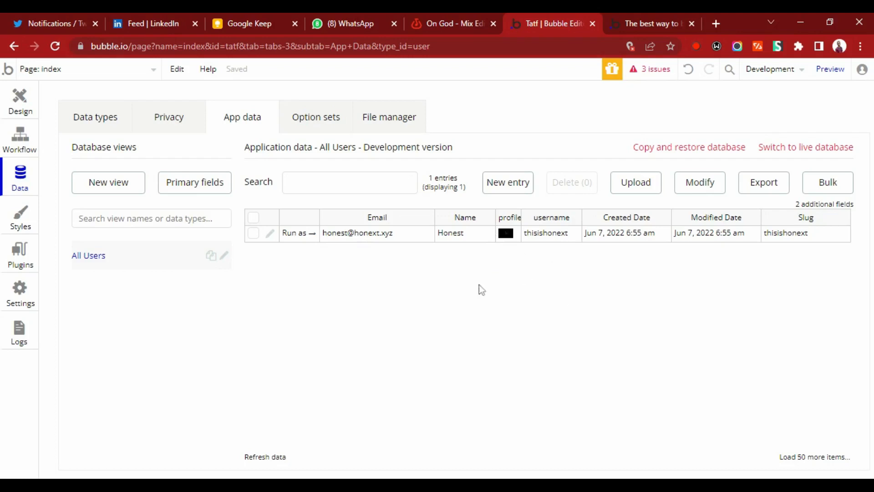
# Start a second database entry of type User and fill in the person's first name.
pyautogui.click(503, 186)
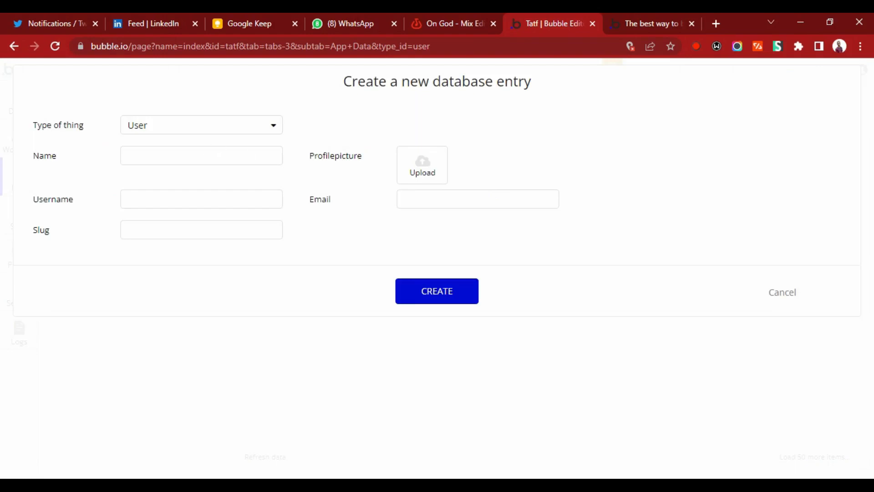
pyautogui.click(189, 130)
pyautogui.click(183, 142)
pyautogui.click(192, 155)
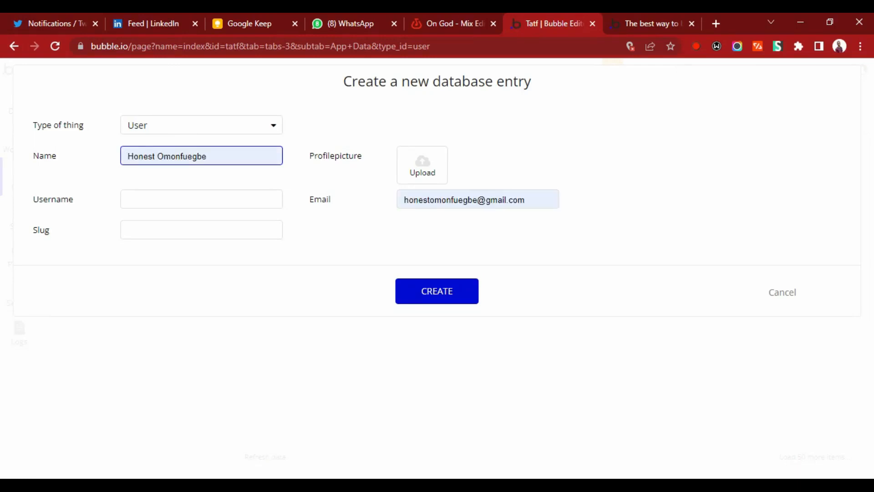
pyautogui.write('Daniel')
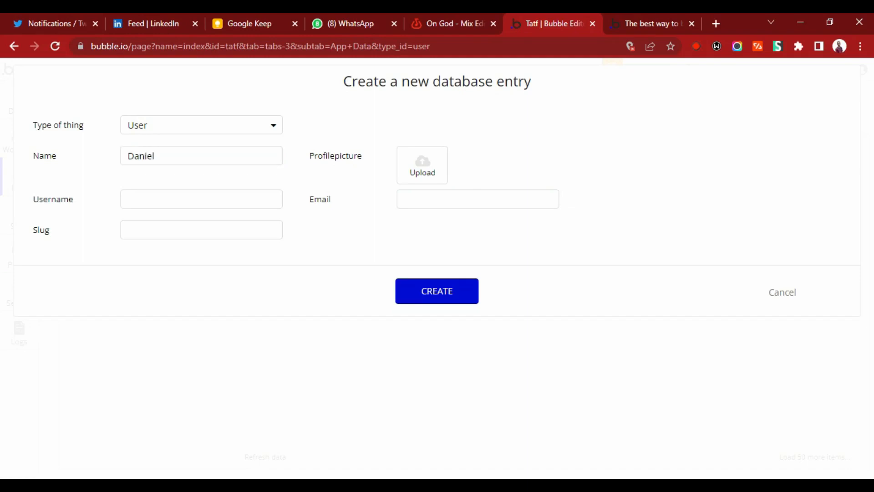
# Set both the username and the slug of the second User entry to thisisdan.
pyautogui.press('Tab')
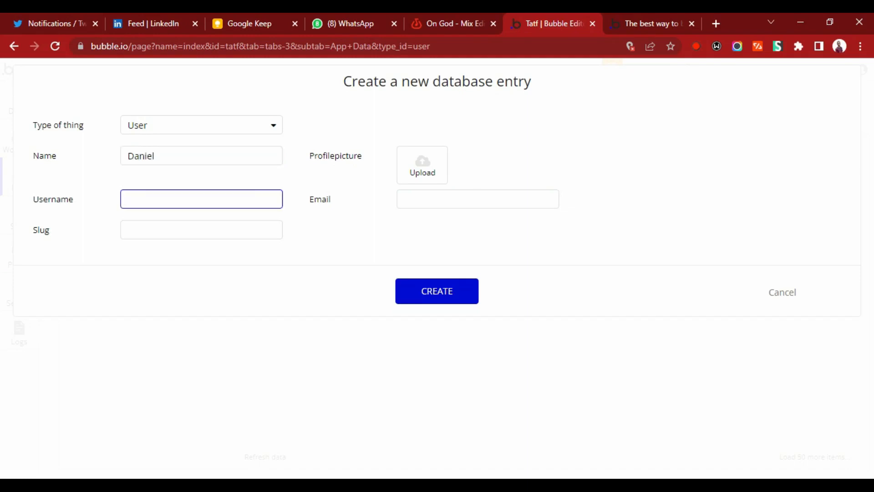
pyautogui.write('thisisdan')
pyautogui.click(182, 232)
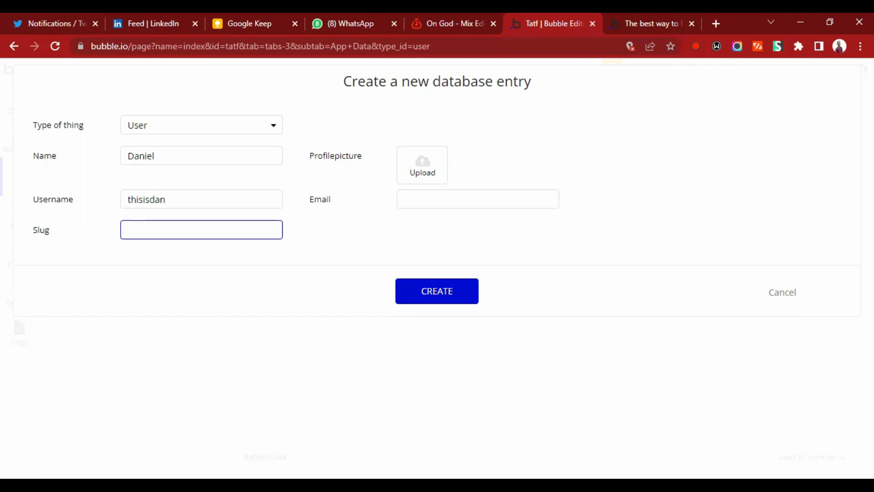
pyautogui.write('thisisdan')
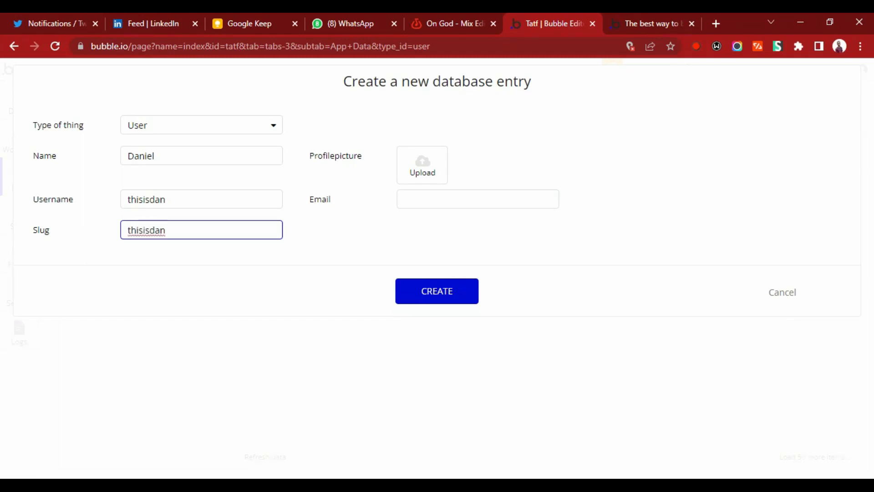
# Upload a profile picture for the second User entry.
pyautogui.click(420, 170)
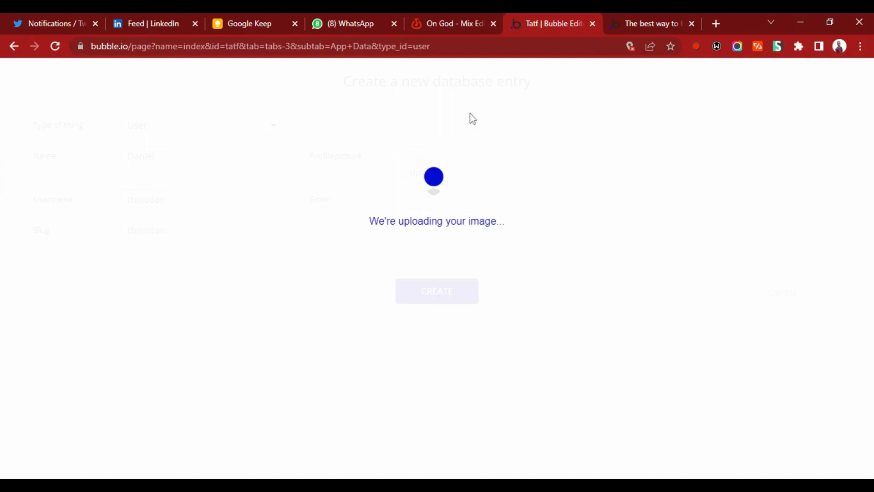
pyautogui.moveTo(455, 24); pyautogui.dragTo(523, 23)
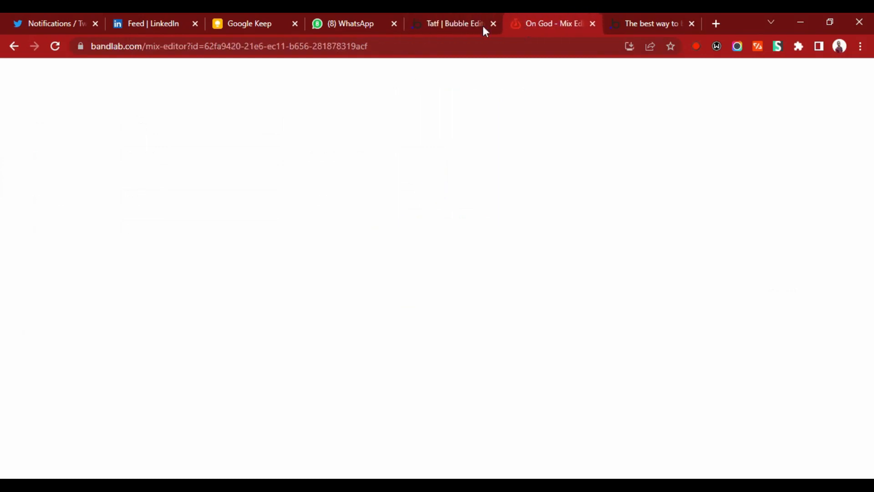
pyautogui.click(469, 25)
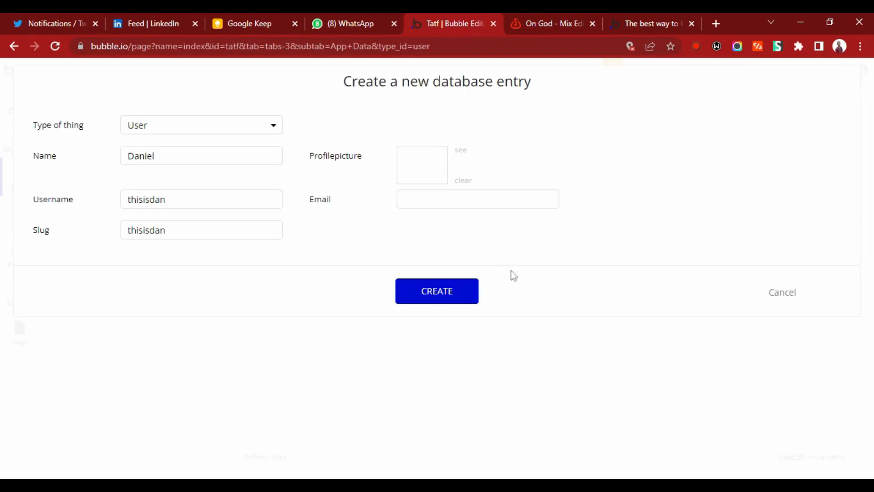
# Fill in the second user's e-mail address and create the entry.
pyautogui.click(448, 199)
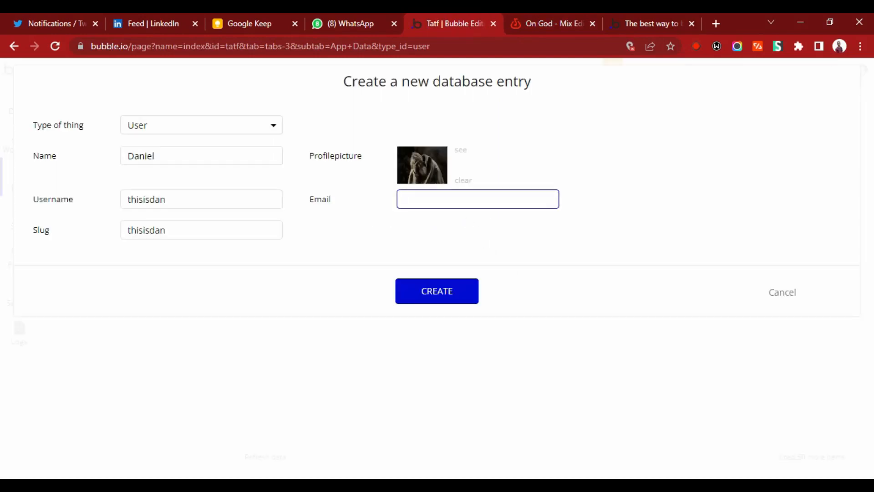
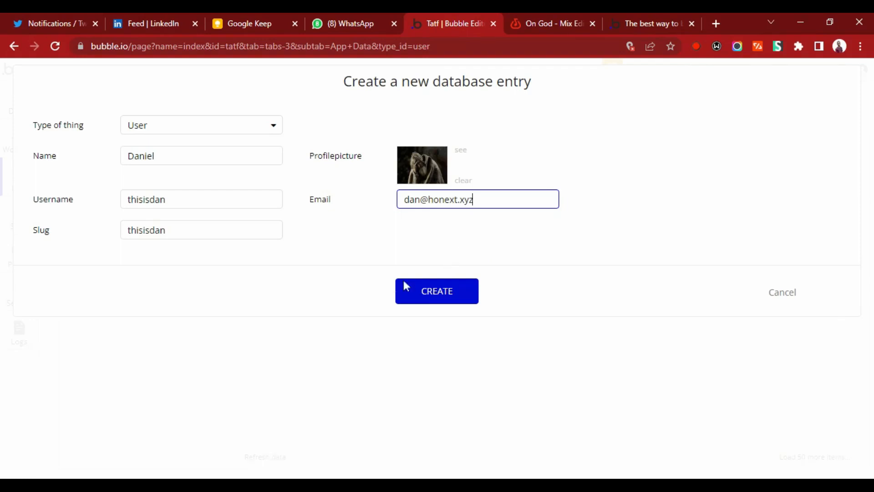
pyautogui.click(440, 291)
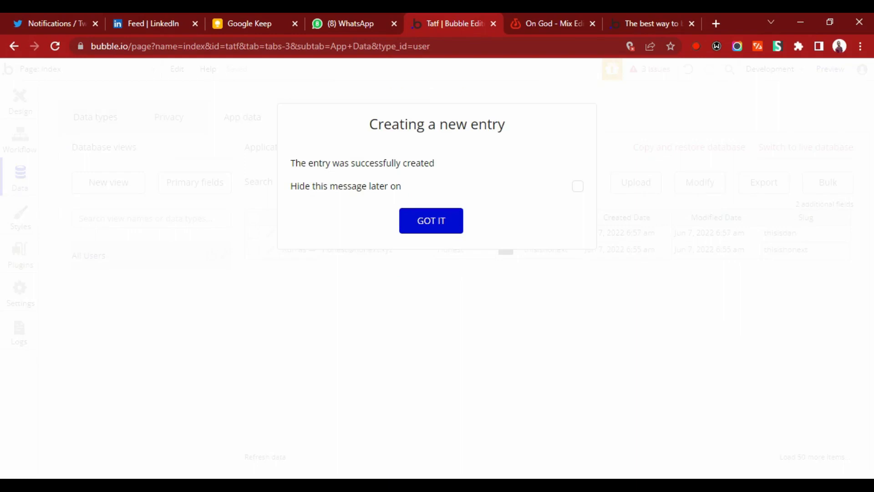
pyautogui.click(423, 230)
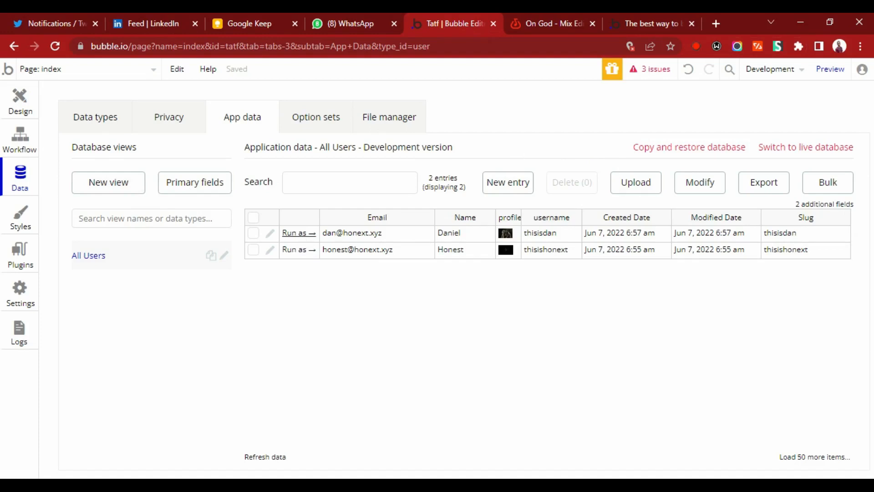
# Run the app as the user thisisdan to check the profile section, reload the page and close it.
pyautogui.click(299, 234)
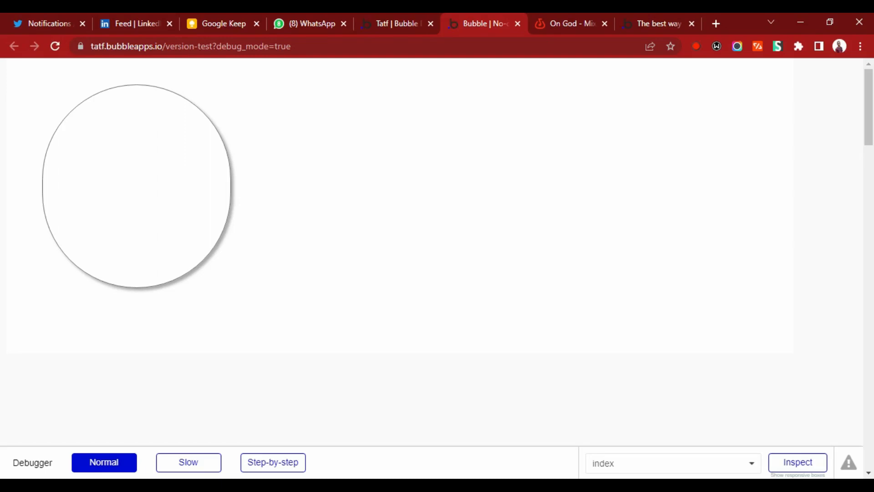
pyautogui.click(56, 46)
pyautogui.click(518, 25)
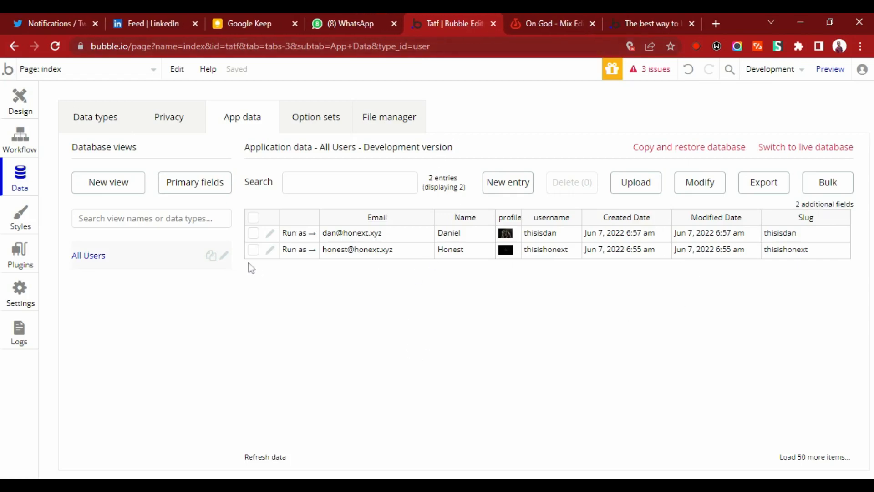
# Preview the index page from the design view to check the profile picture and name, and close the preview.
pyautogui.click(103, 128)
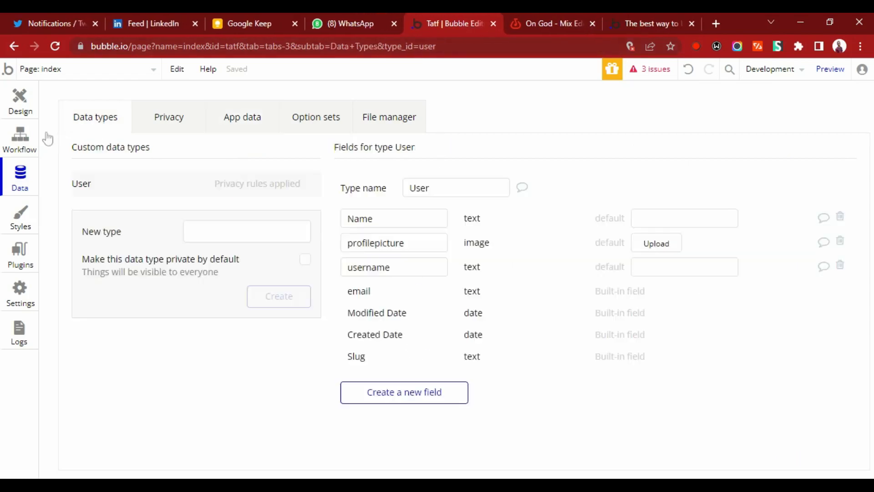
pyautogui.click(19, 101)
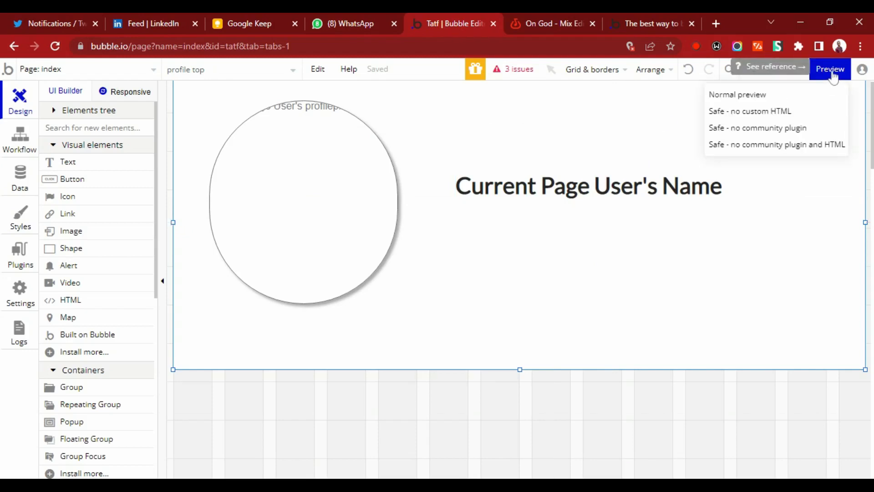
pyautogui.click(831, 71)
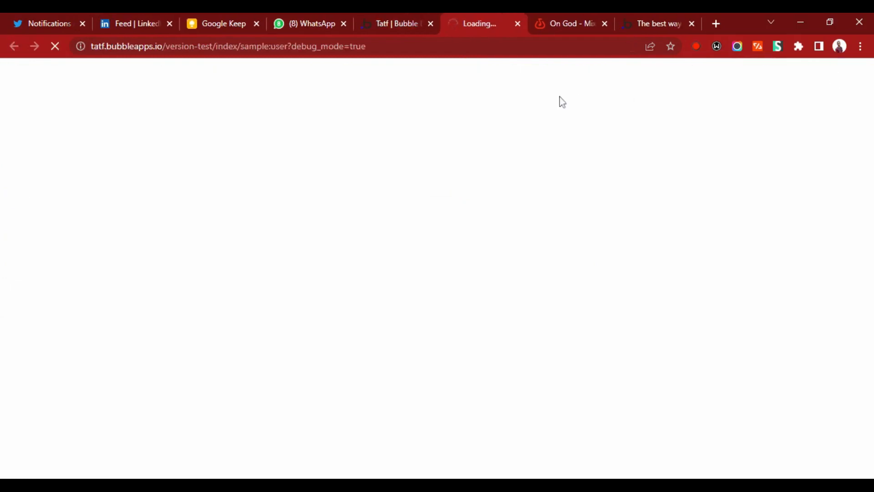
pyautogui.click(397, 28)
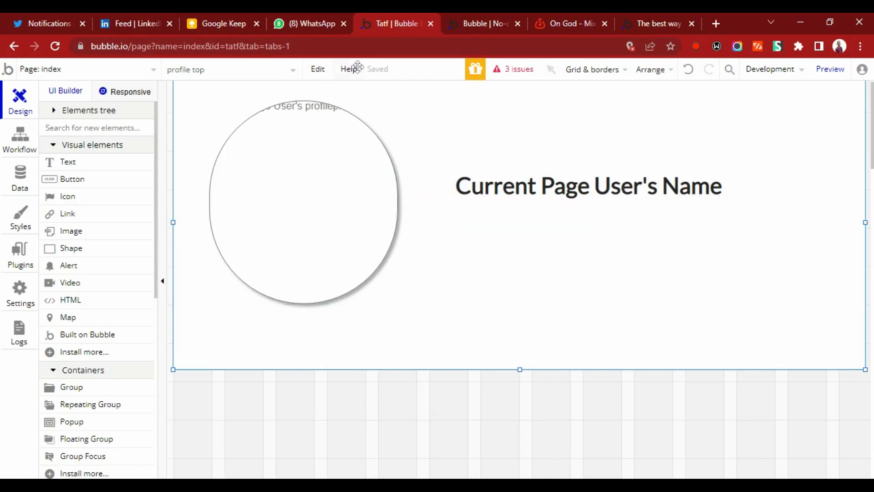
pyautogui.click(482, 25)
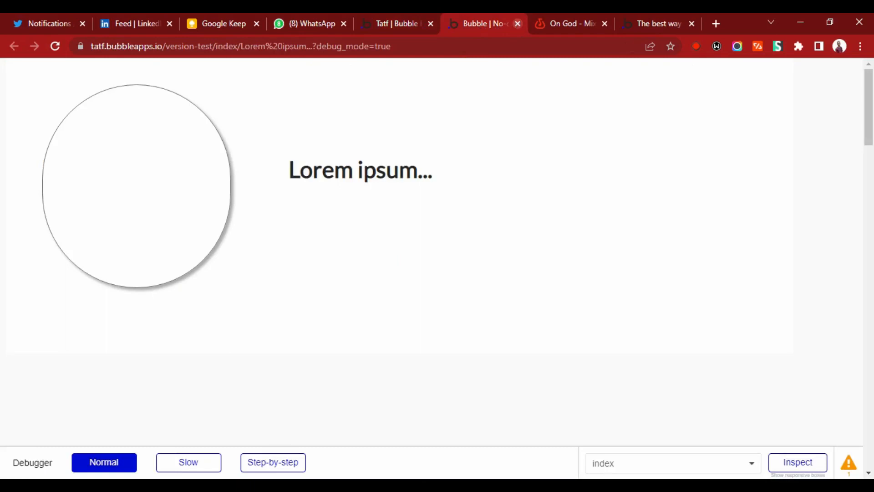
pyautogui.click(518, 24)
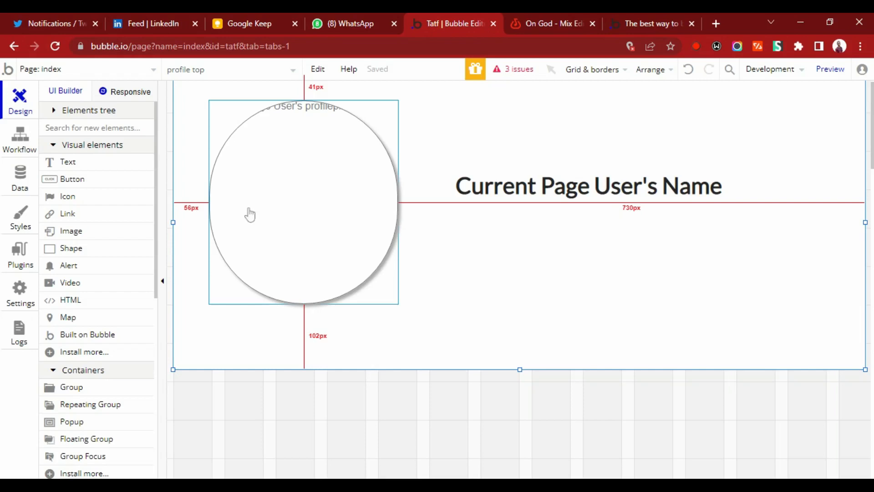
pyautogui.click(16, 185)
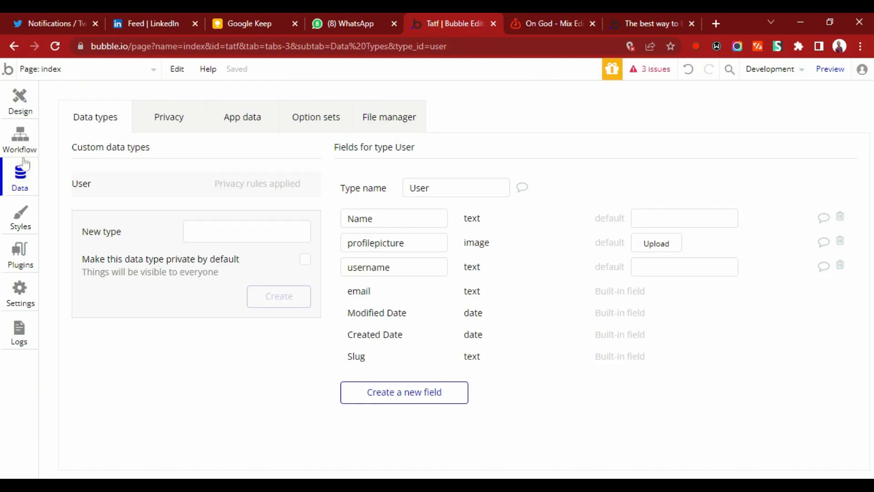
pyautogui.click(24, 149)
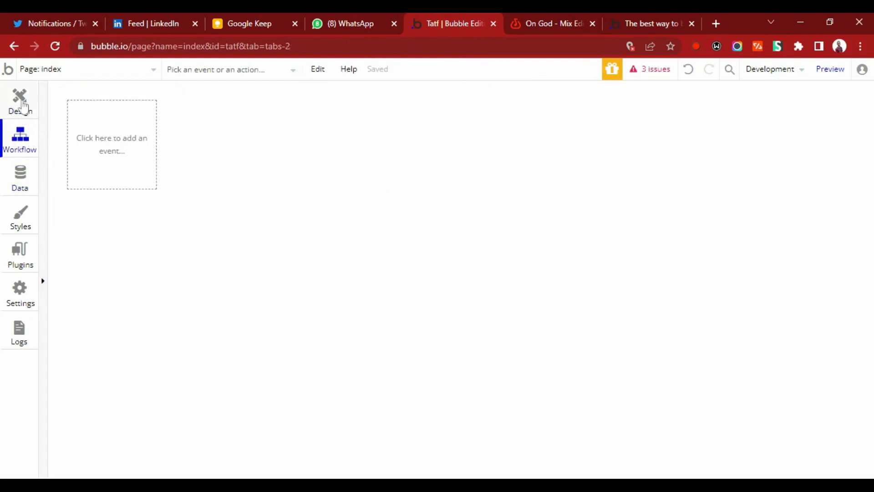
pyautogui.click(22, 105)
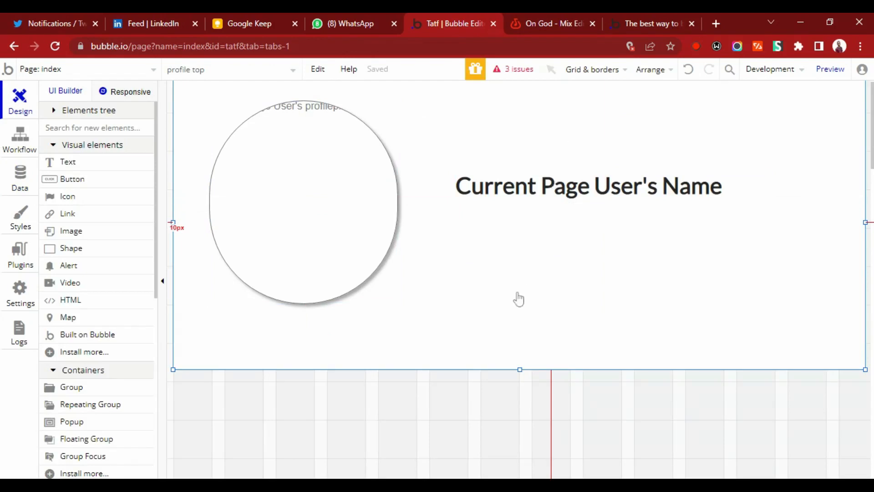
pyautogui.doubleClick(445, 401)
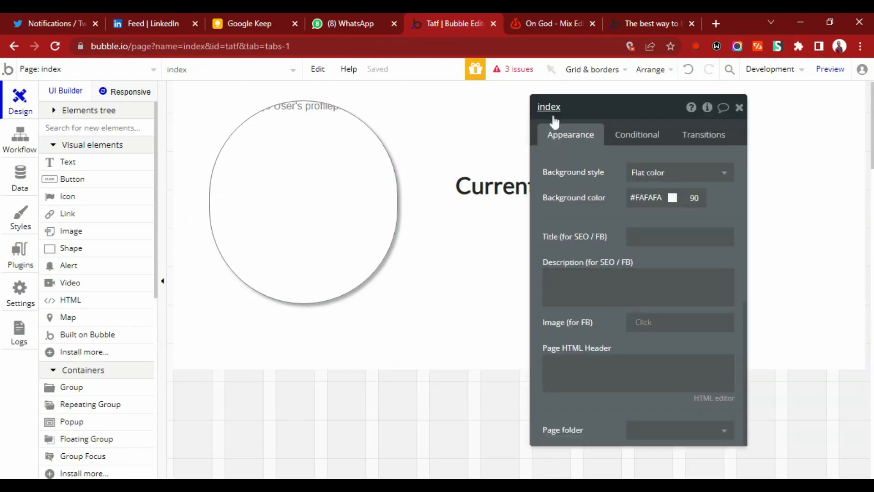
pyautogui.moveTo(554, 117); pyautogui.dragTo(870, 45)
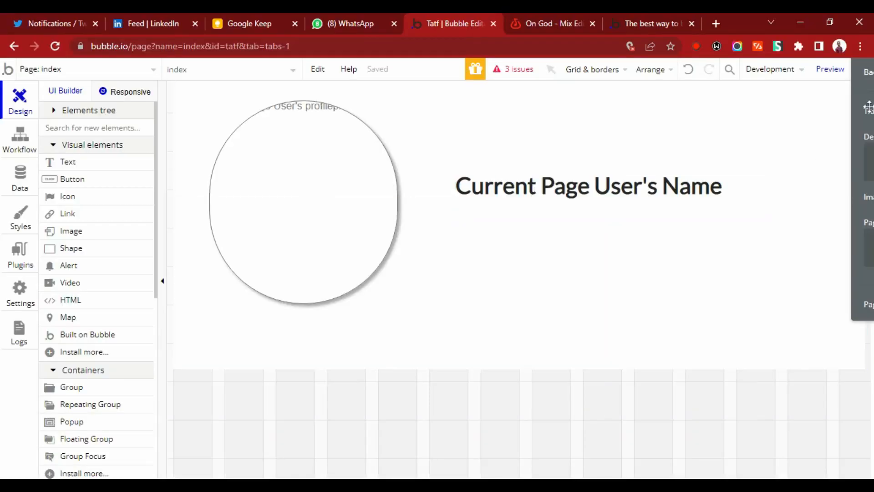
pyautogui.moveTo(869, 107); pyautogui.dragTo(564, 273)
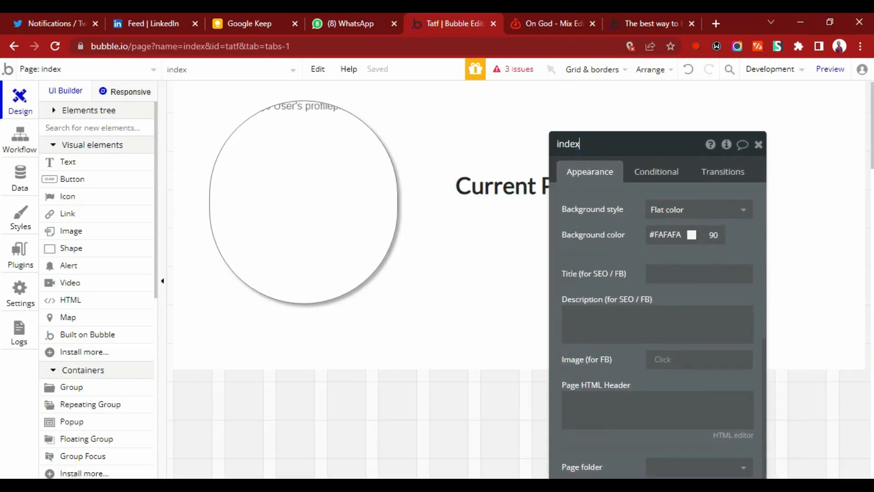
pyautogui.doubleClick(580, 144)
pyautogui.press('BackSpace')
pyautogui.press('Return')
pyautogui.press('Return')
pyautogui.click(569, 144)
pyautogui.click(575, 143)
pyautogui.click(758, 145)
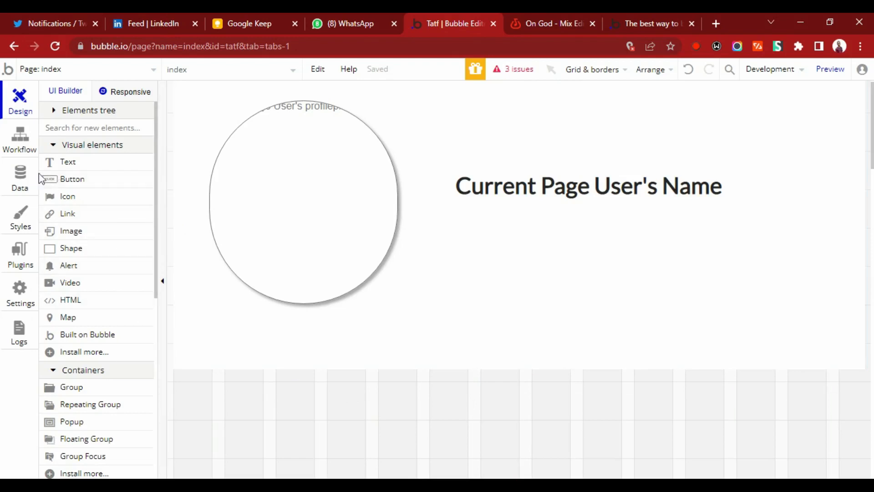
# Update the User type's default privacy permissions so everyone else can view Name, profilepicture, username and Slug, and find users in searches.
pyautogui.click(20, 177)
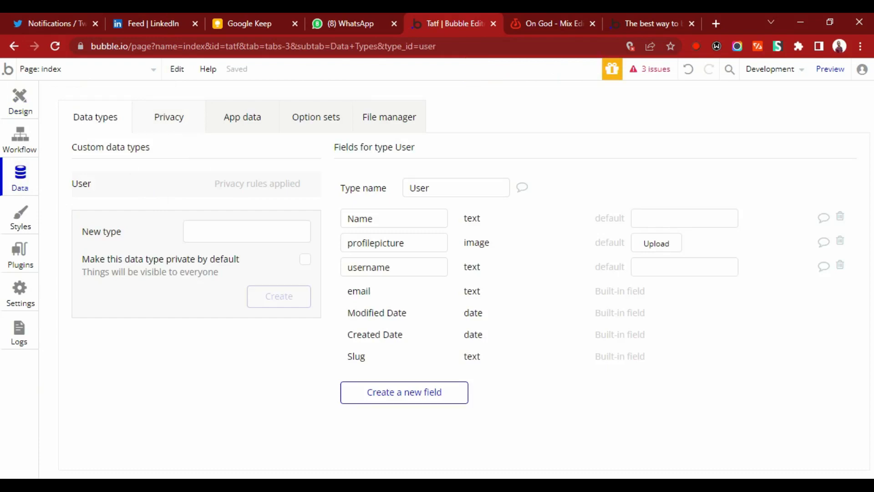
pyautogui.click(184, 127)
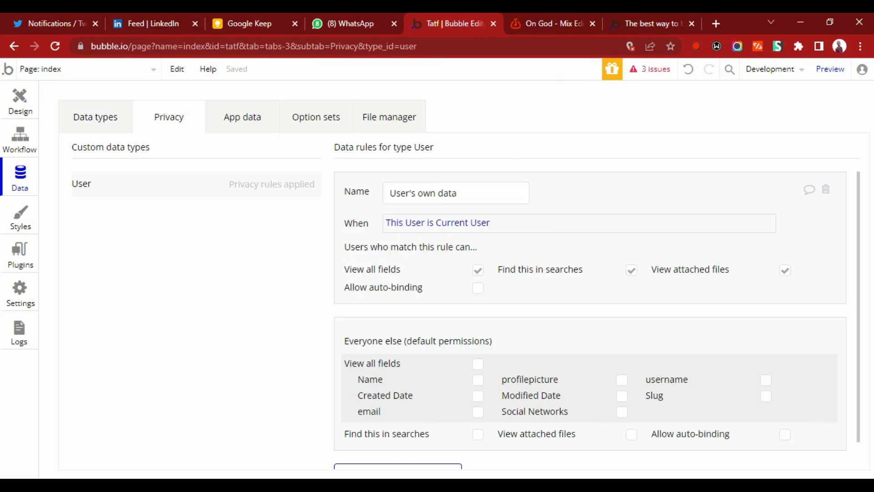
pyautogui.moveTo(859, 195); pyautogui.dragTo(859, 224)
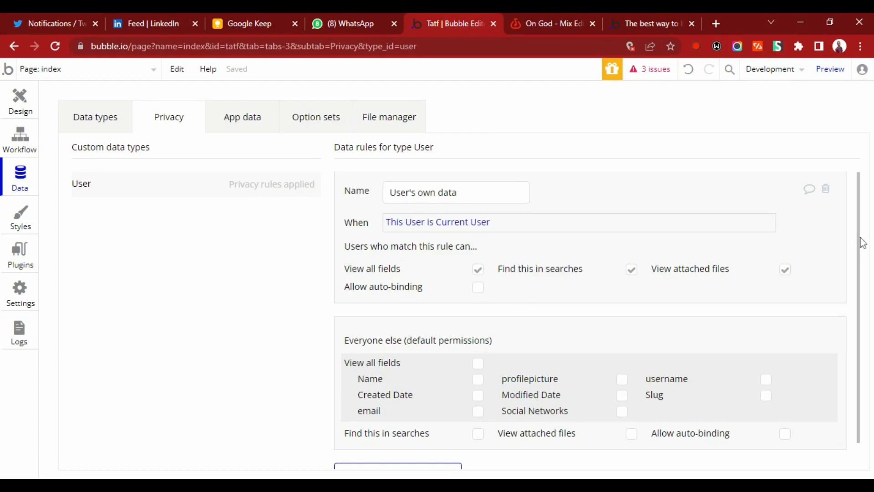
pyautogui.moveTo(863, 243); pyautogui.dragTo(871, 307)
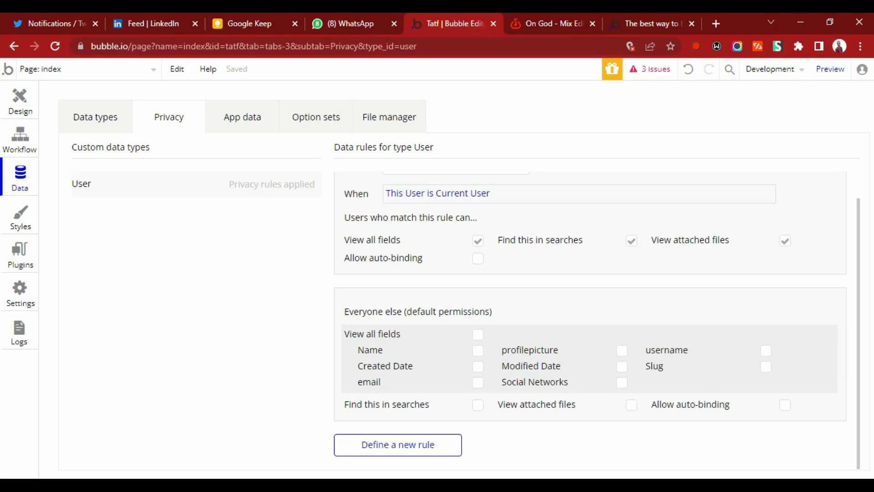
pyautogui.click(478, 350)
pyautogui.click(622, 351)
pyautogui.click(766, 352)
pyautogui.click(765, 367)
pyautogui.click(479, 410)
pyautogui.scroll(2, 867, 389)
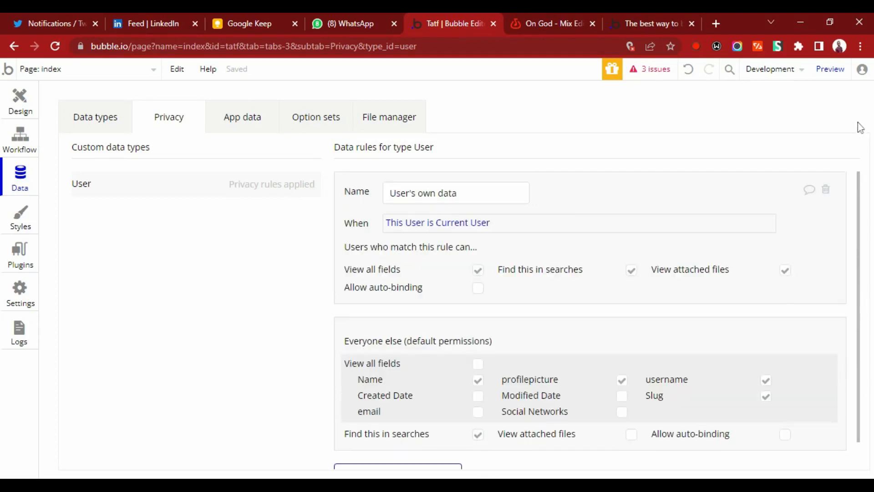
# Run the app as the user thisisdan from the All Users app data.
pyautogui.click(89, 122)
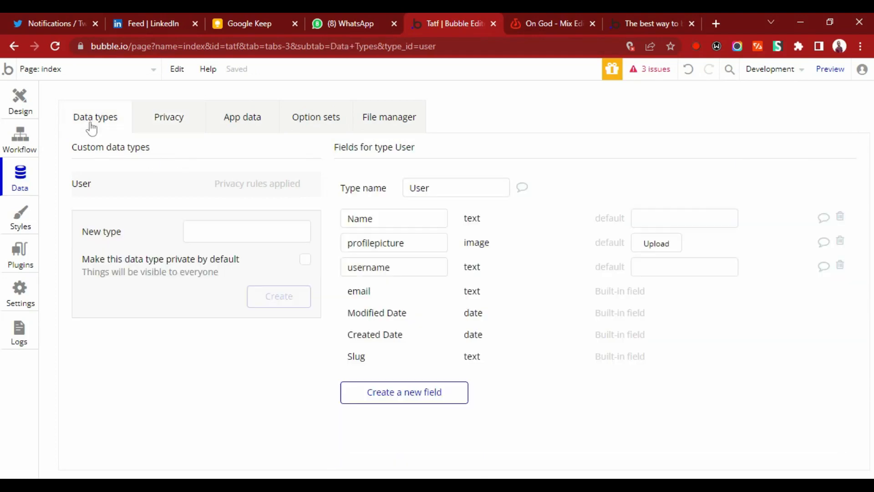
pyautogui.click(23, 113)
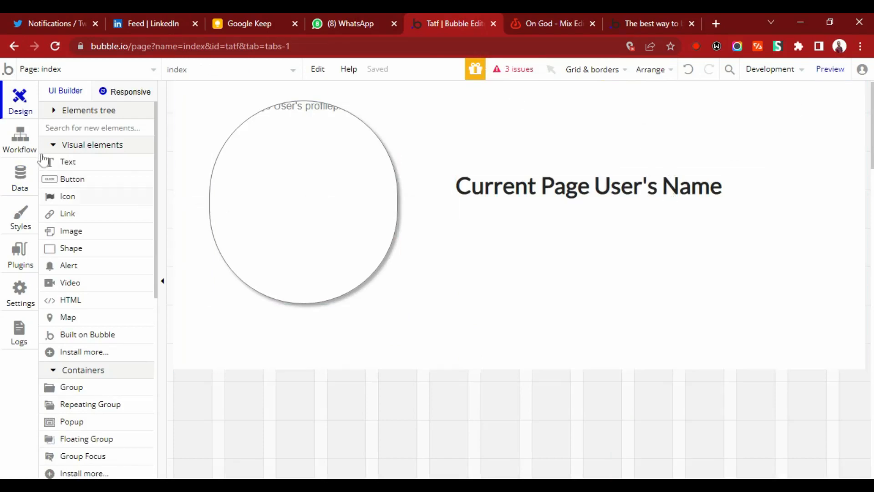
pyautogui.click(20, 178)
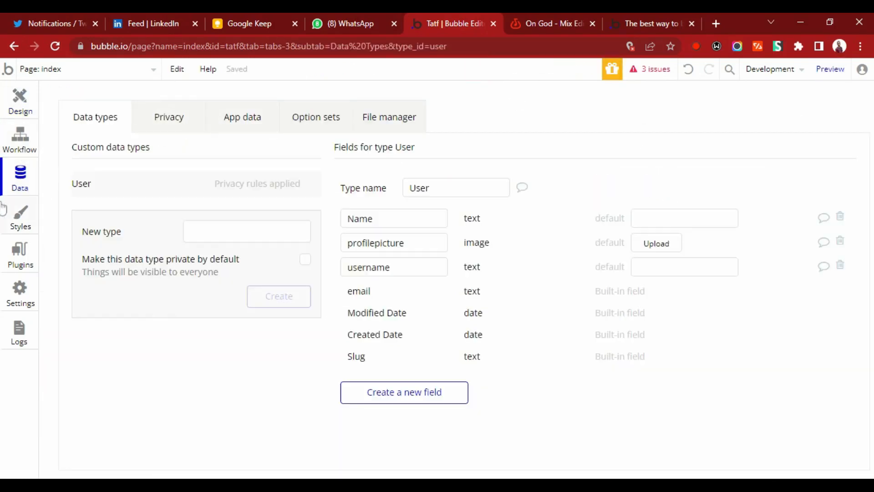
pyautogui.click(237, 122)
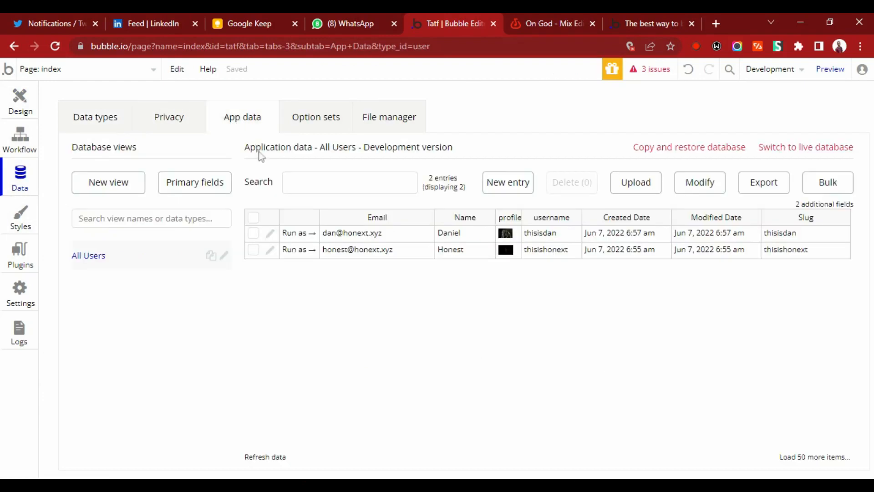
pyautogui.click(290, 234)
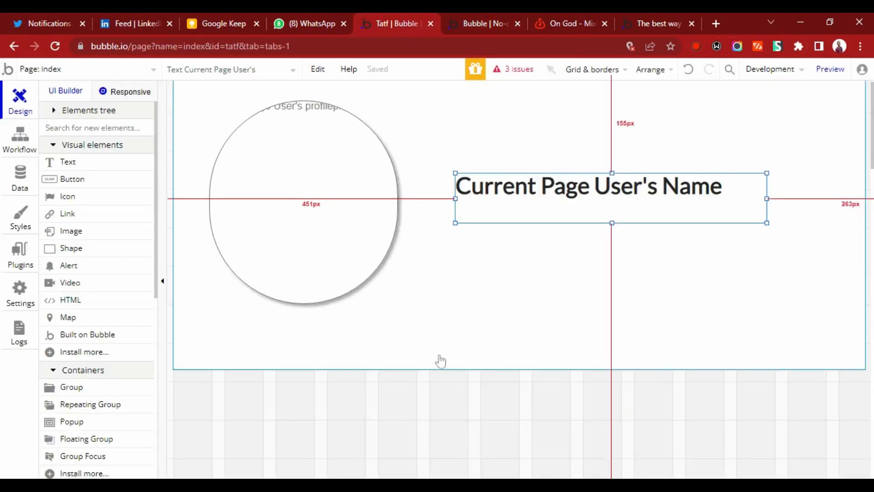
# Set the index page's backup field for URL to username, keeping User as its type of content, and close its properties.
pyautogui.click(354, 409)
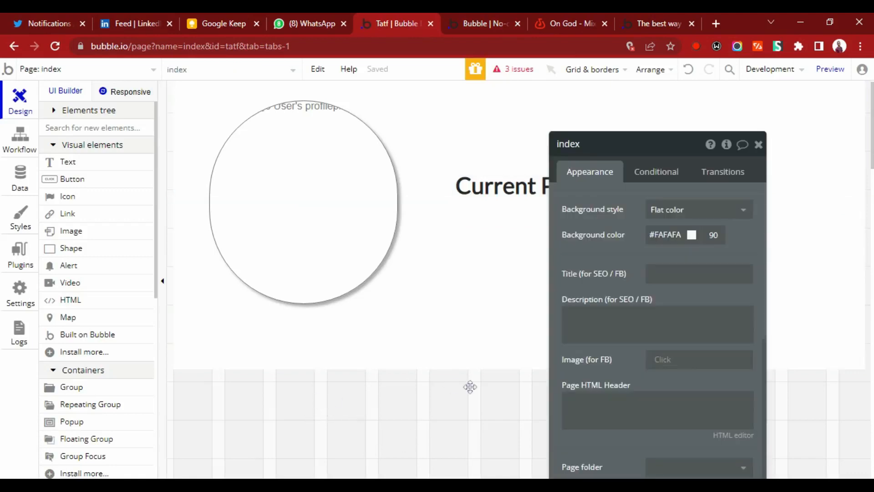
pyautogui.moveTo(638, 106); pyautogui.dragTo(633, 89)
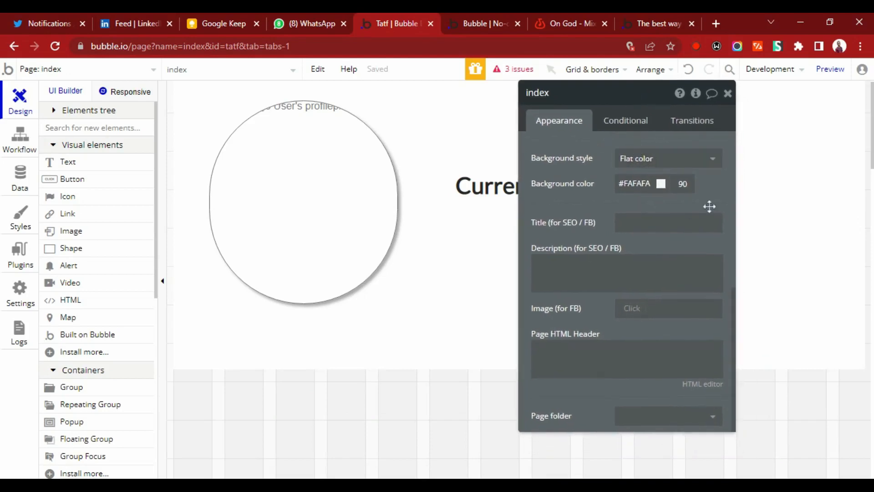
pyautogui.scroll(5, 733, 215)
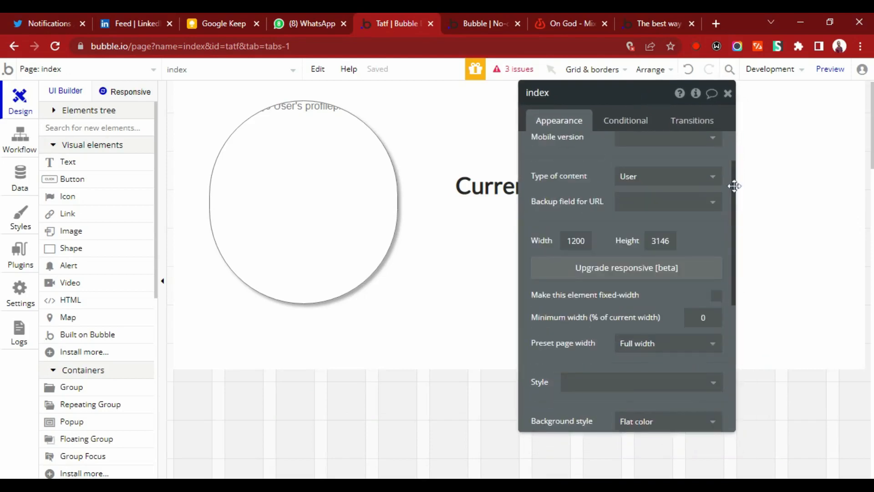
pyautogui.scroll(2, 733, 169)
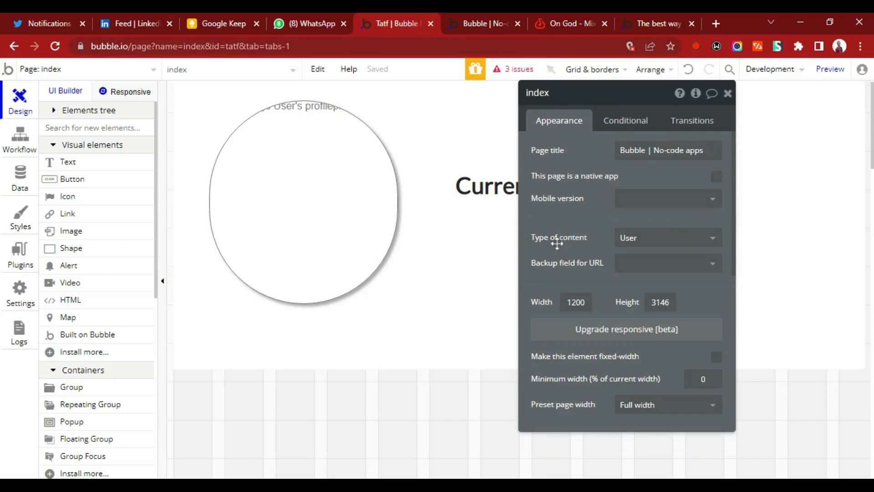
pyautogui.click(652, 242)
pyautogui.click(606, 227)
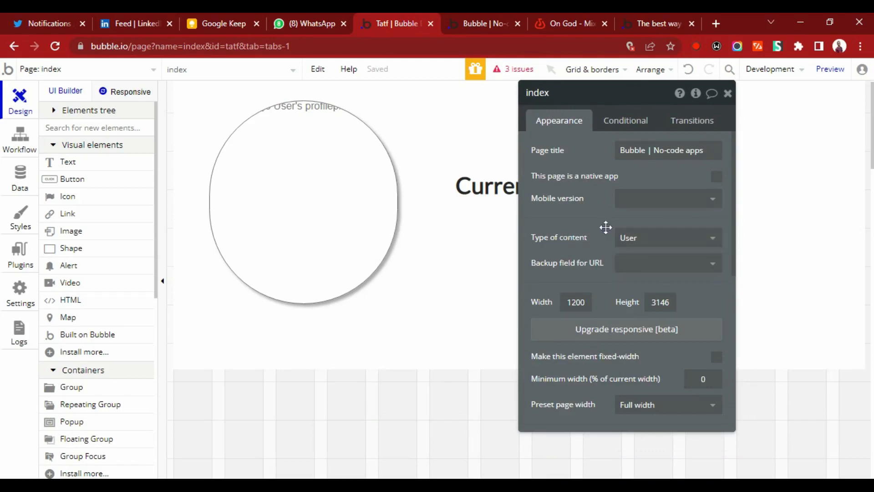
pyautogui.click(633, 267)
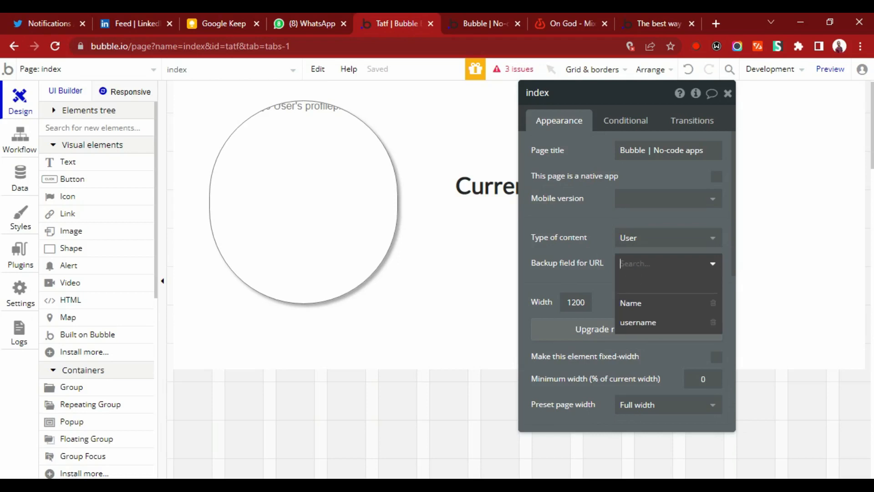
pyautogui.click(630, 325)
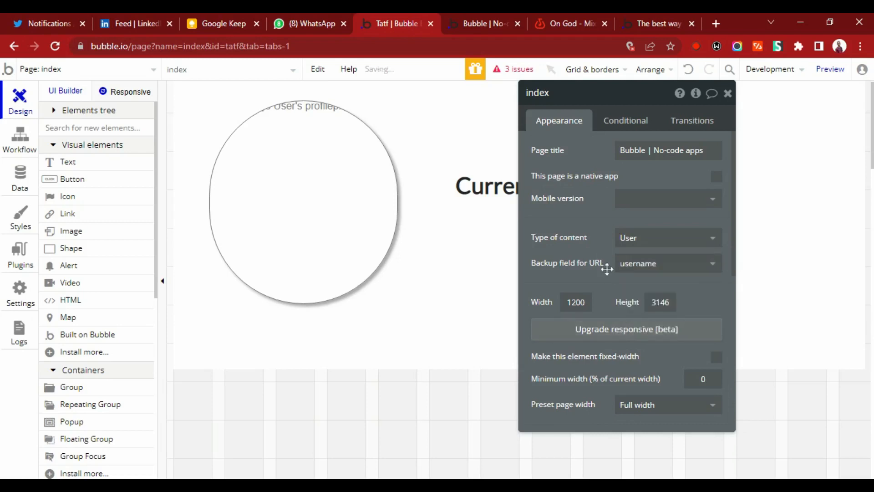
pyautogui.moveTo(607, 269)
pyautogui.moveTo(566, 260)
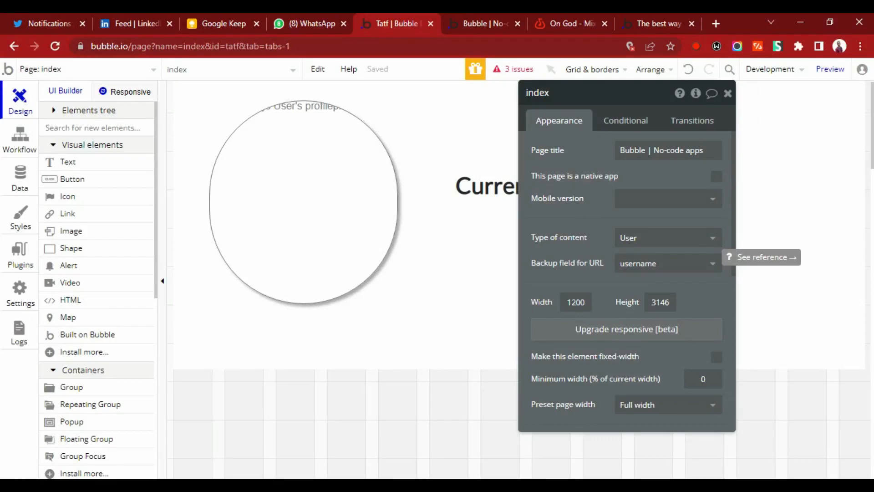
pyautogui.click(728, 93)
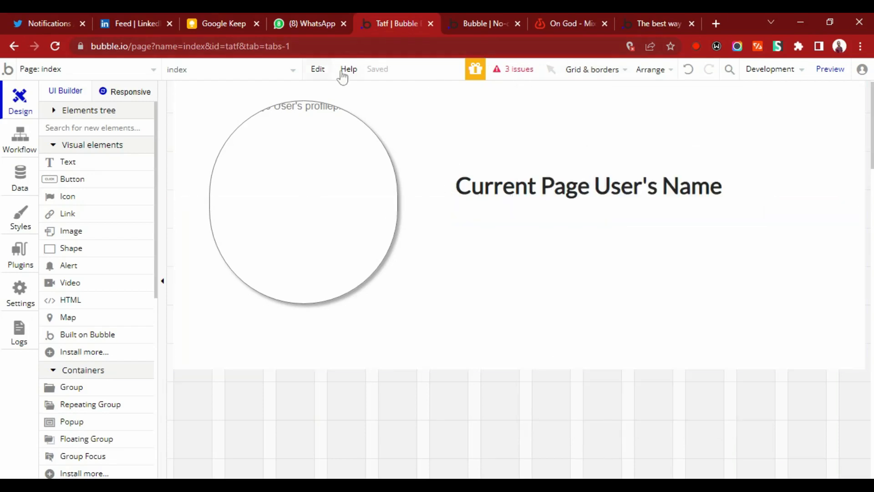
# Preview the index page and load the profile at version-test/index/thisisdan to check its picture and name.
pyautogui.click(830, 71)
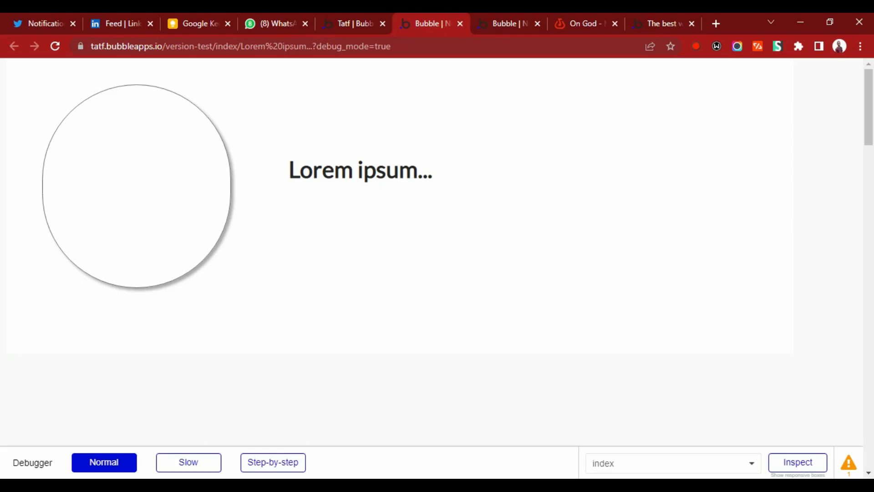
pyautogui.moveTo(391, 46); pyautogui.dragTo(245, 60)
pyautogui.write('thisisdan')
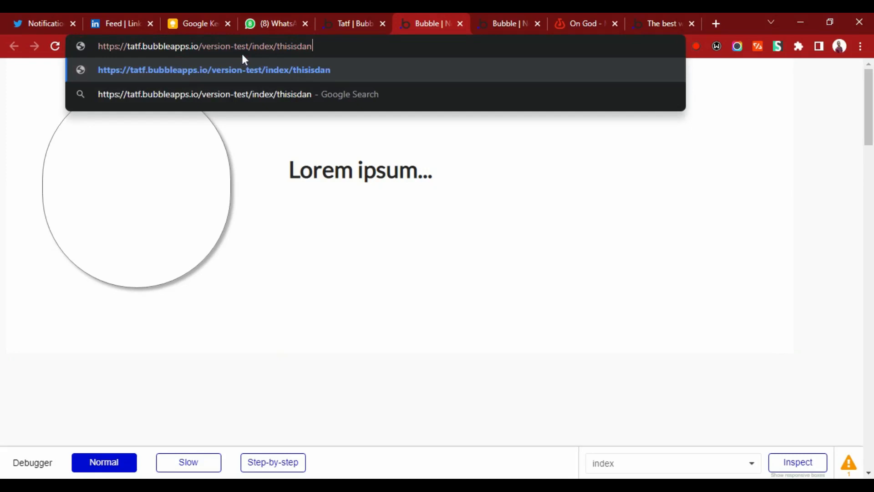
pyautogui.press('Return')
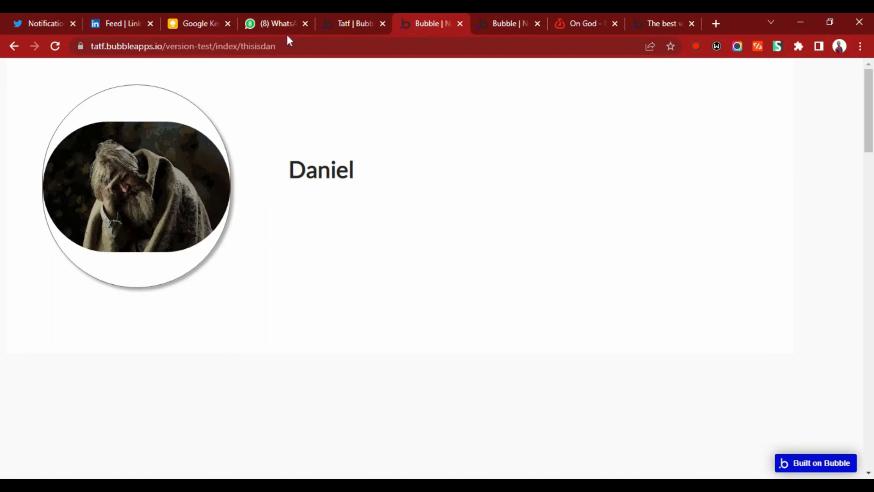
# Change the username in the preview address to thisishonext and load that profile to check its picture and name.
pyautogui.moveTo(277, 46); pyautogui.dragTo(261, 46)
pyautogui.write('hon')
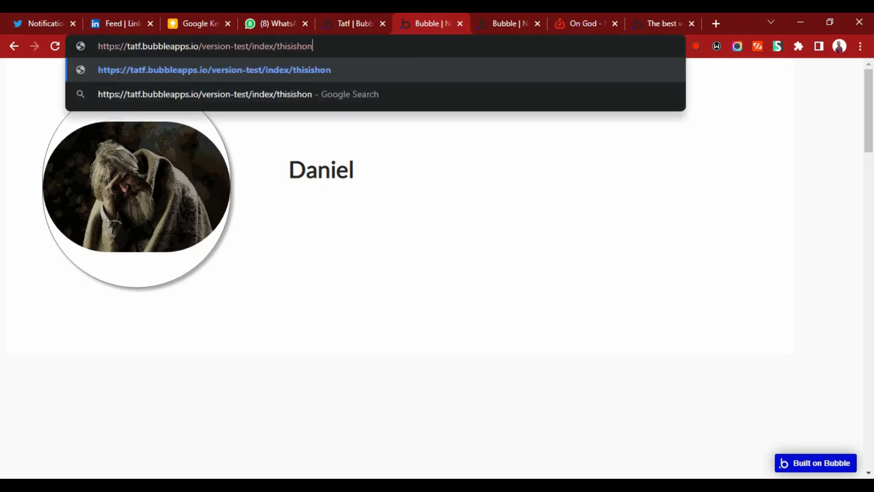
pyautogui.write('ext')
pyautogui.press('Return')
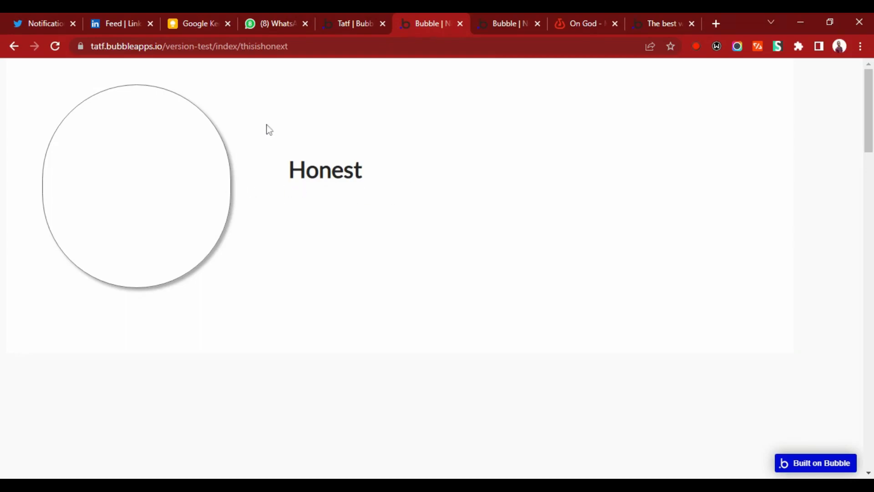
pyautogui.click(148, 180)
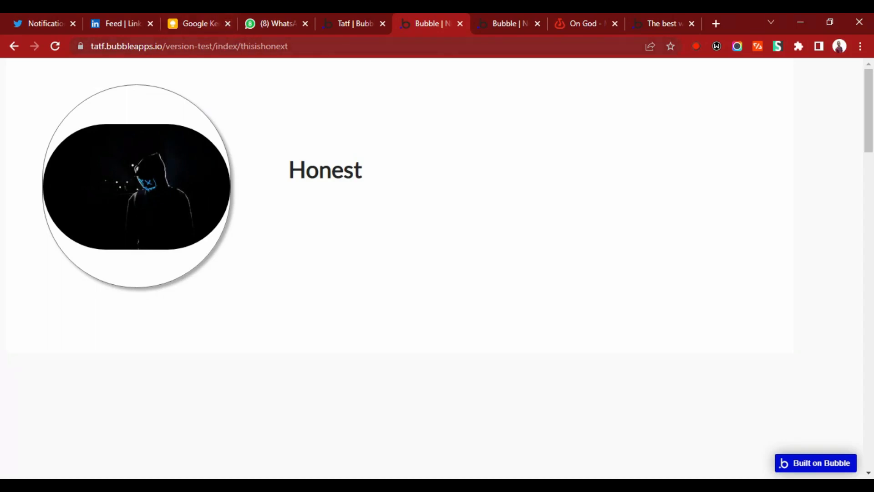
pyautogui.moveTo(237, 46); pyautogui.dragTo(216, 46)
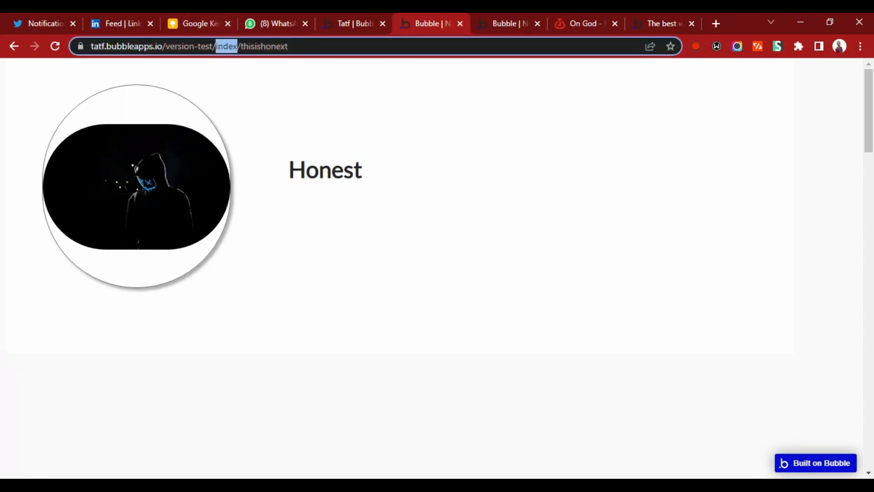
pyautogui.click(252, 46)
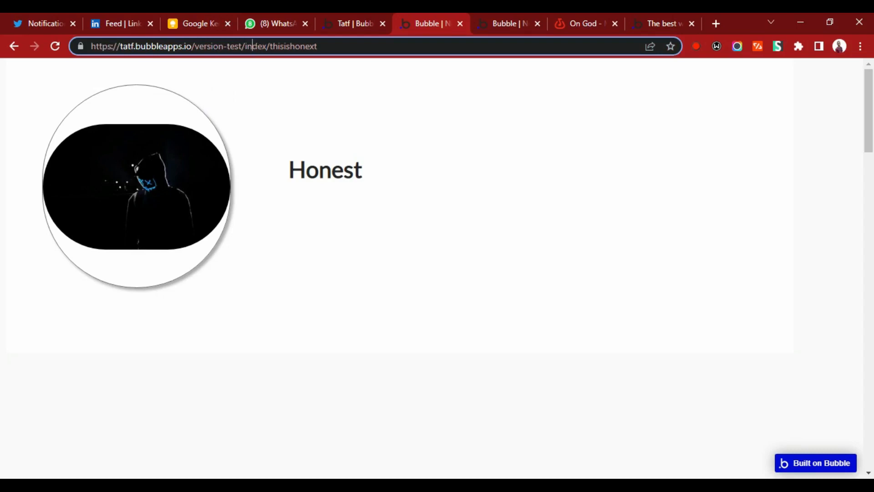
pyautogui.moveTo(318, 46); pyautogui.dragTo(269, 46)
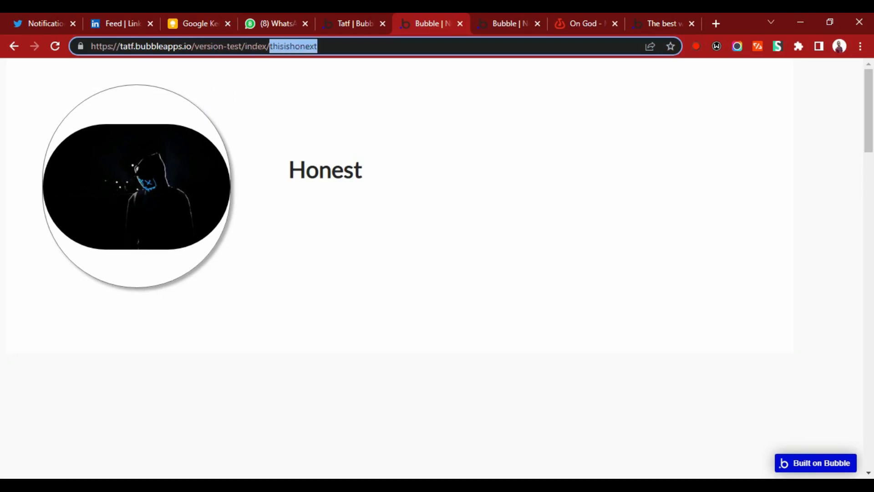
pyautogui.click(281, 46)
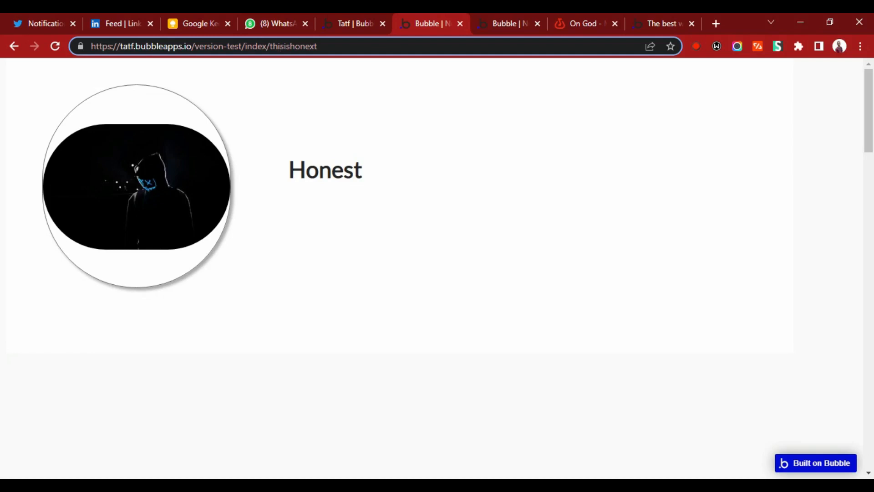
pyautogui.click(398, 88)
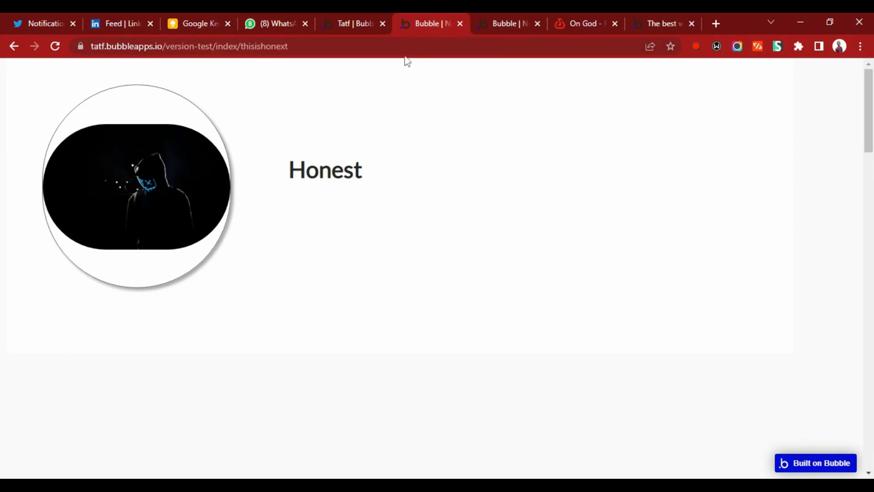
# Return to the Bubble editor, review the index page's content type and backup URL field, and close its properties.
pyautogui.click(359, 24)
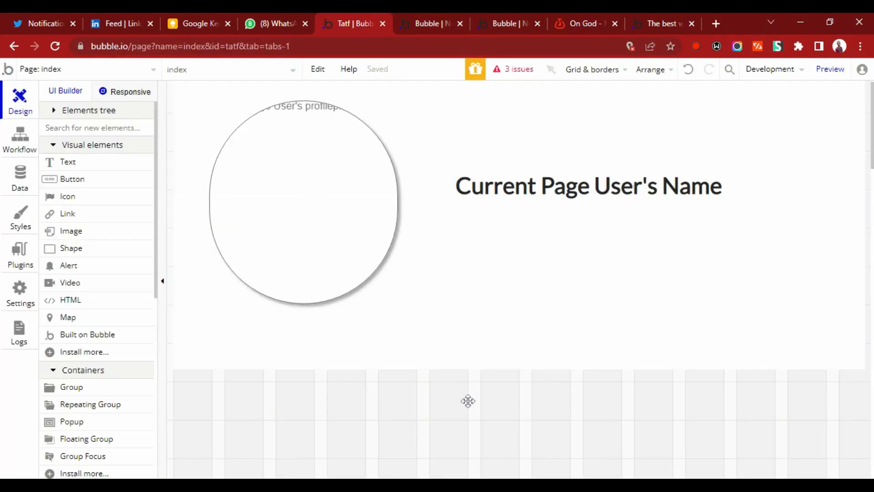
pyautogui.doubleClick(429, 405)
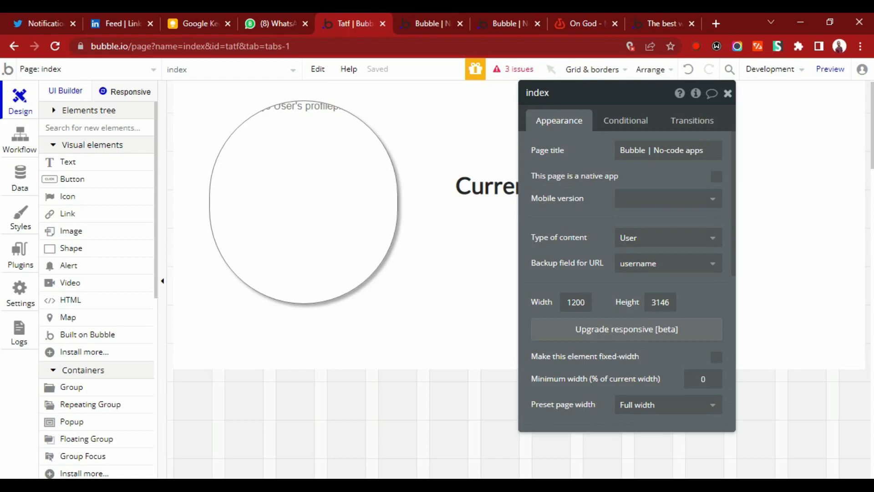
pyautogui.click(728, 93)
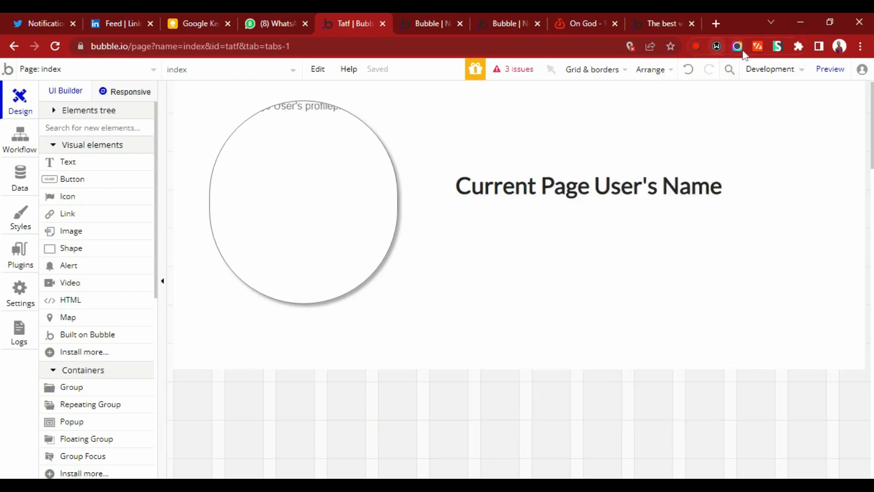